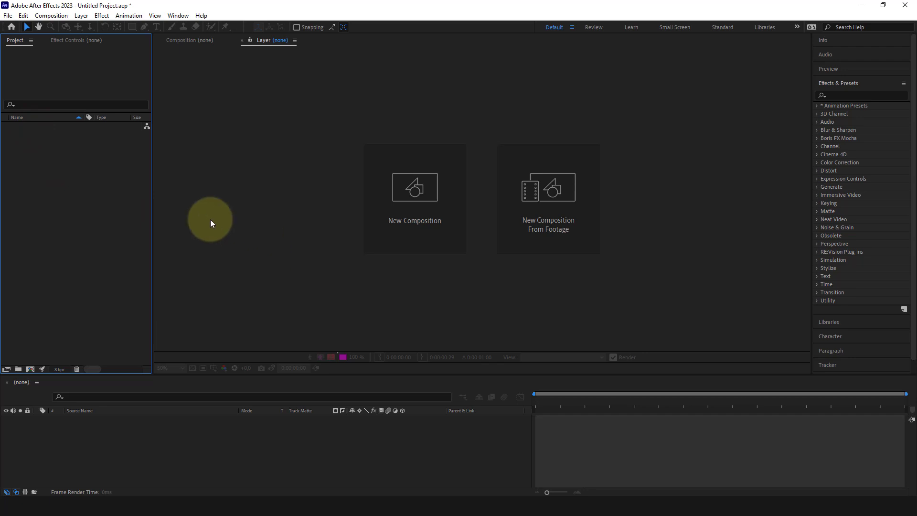
# Import the pano-render_FOR FIRE.jpg panorama into the Project panel
pyautogui.rightClick(48, 211)
pyautogui.moveTo(82, 256)
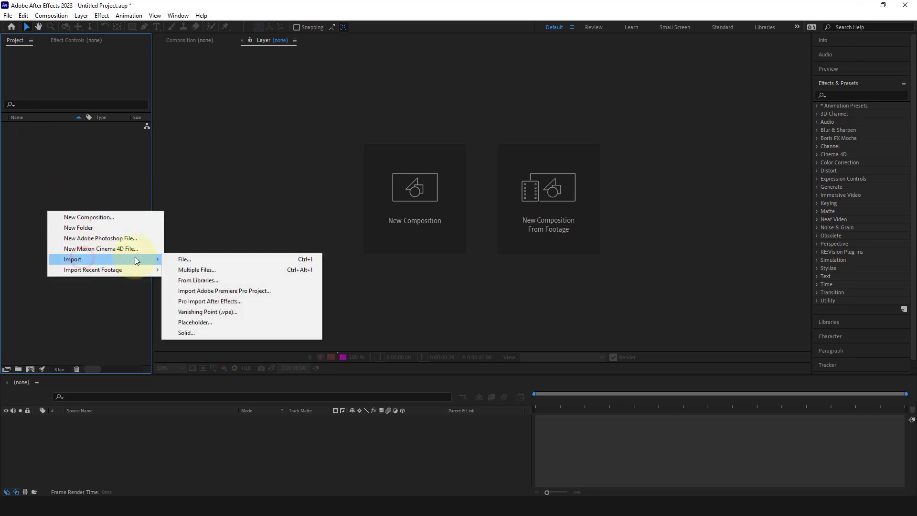
pyautogui.click(185, 259)
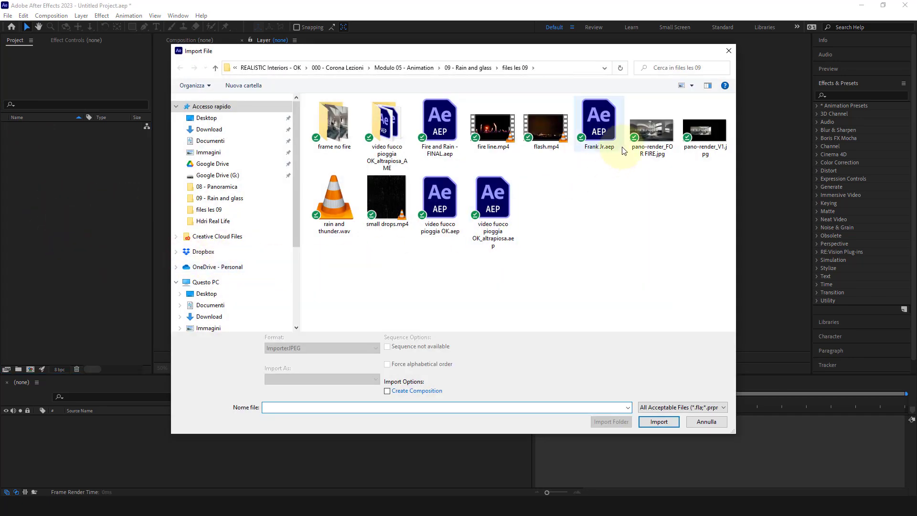
pyautogui.doubleClick(640, 138)
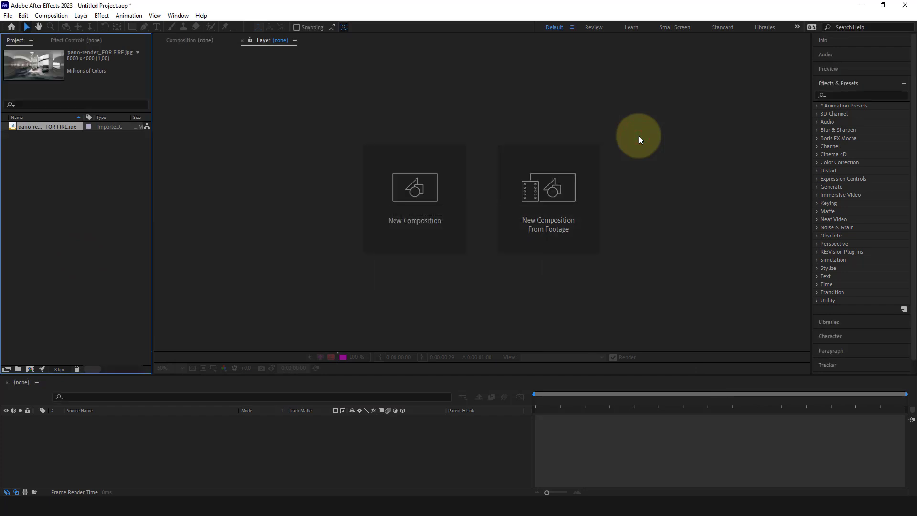
# Create a new 1280×720, 25 fps composition named FINAL VIDEO
pyautogui.rightClick(73, 200)
pyautogui.moveTo(110, 249)
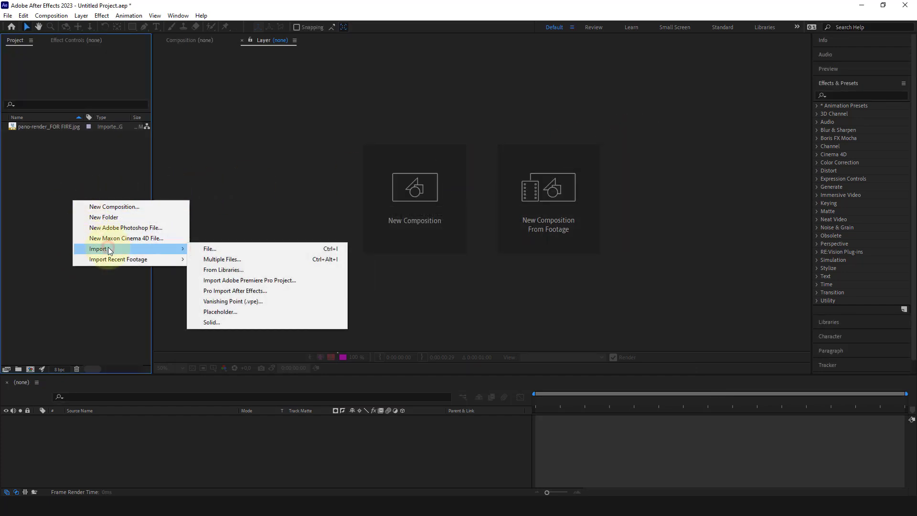
pyautogui.click(118, 208)
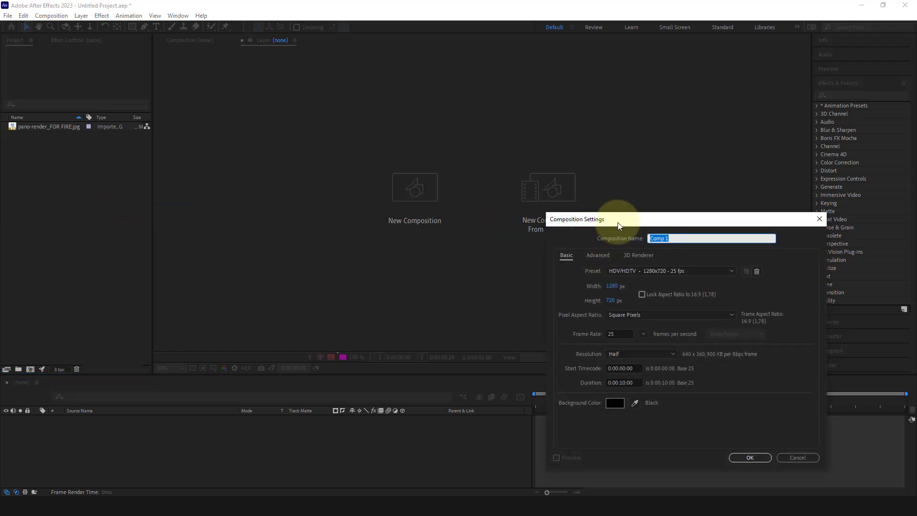
pyautogui.moveTo(618, 224); pyautogui.dragTo(408, 193)
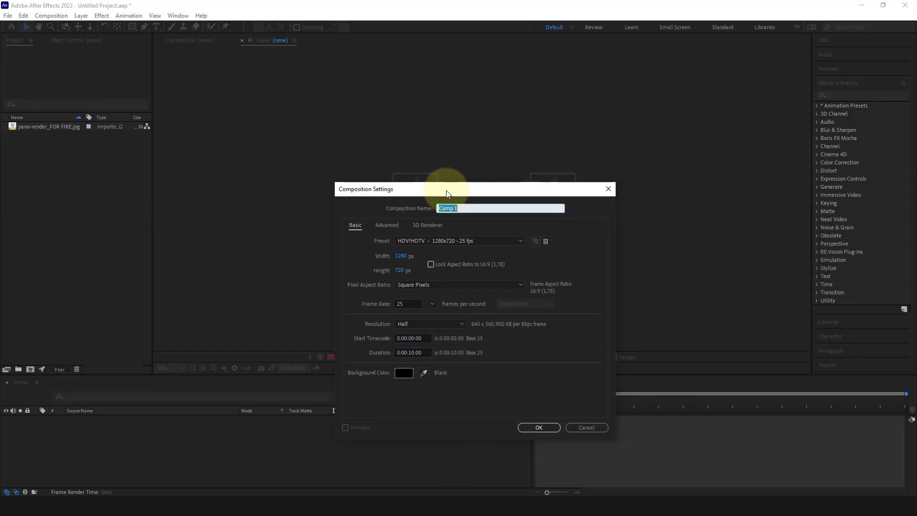
pyautogui.write('FINAL VIDEO')
pyautogui.click(547, 428)
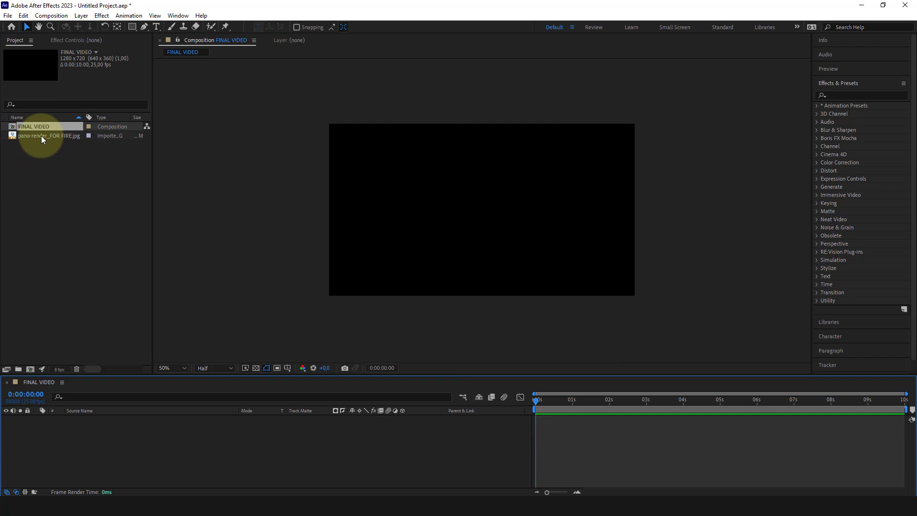
# Add pano-render_FOR FIRE.jpg to FINAL VIDEO and shift it so the framed portrait sits near centre
pyautogui.moveTo(41, 135); pyautogui.dragTo(7, 436)
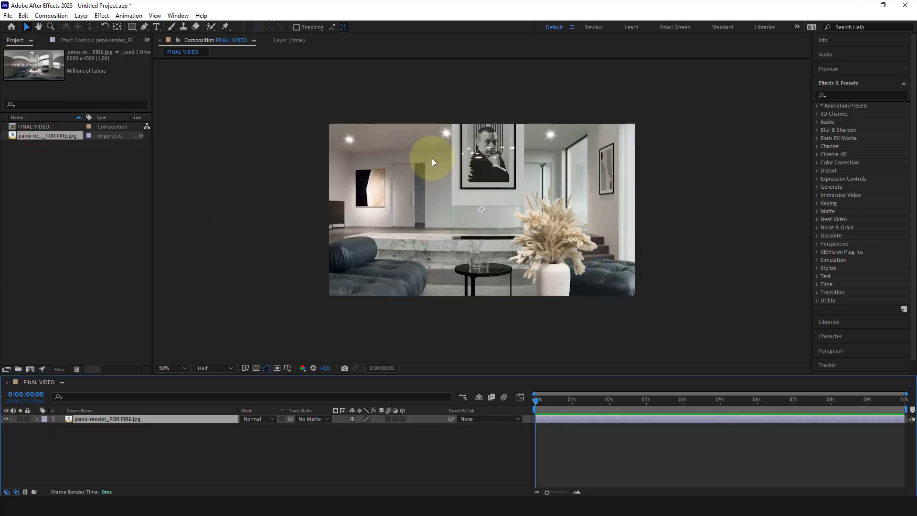
pyautogui.moveTo(379, 156); pyautogui.dragTo(295, 189)
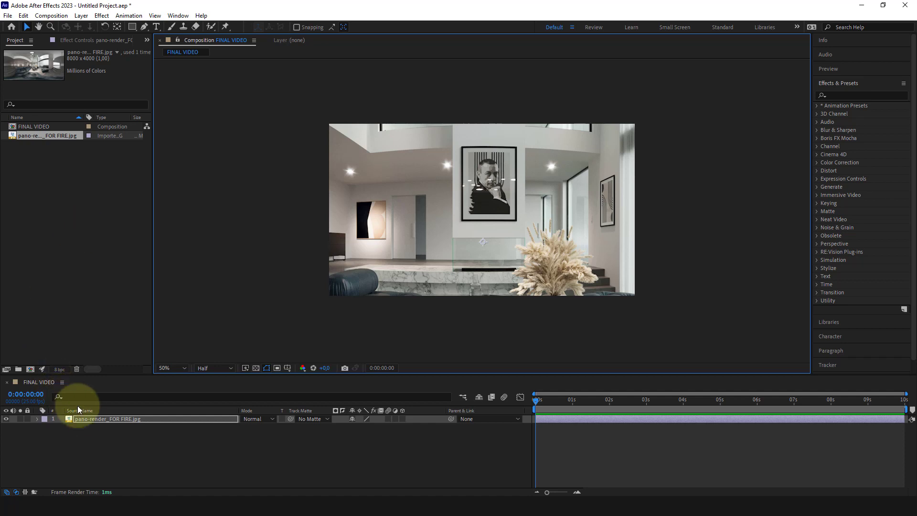
# Apply Perspective > CC Environment to the panorama layer for spherical mapping
pyautogui.rightClick(92, 419)
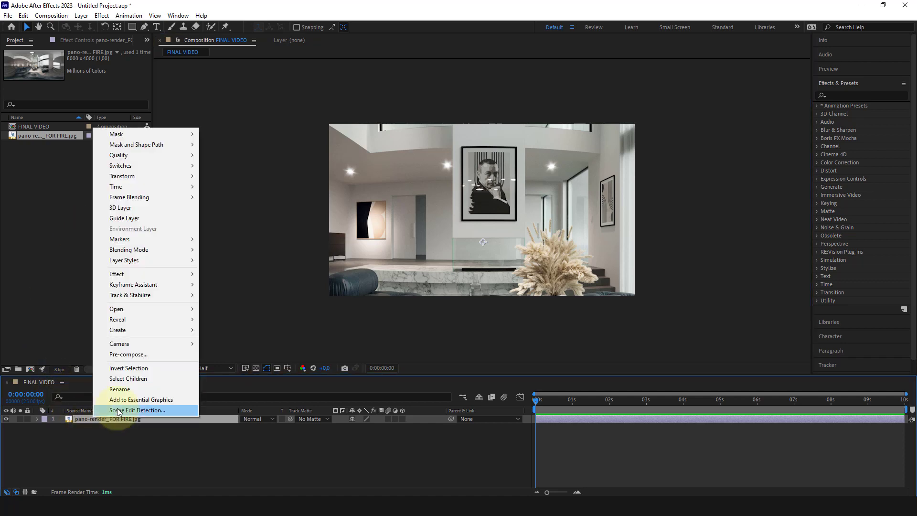
pyautogui.click(160, 273)
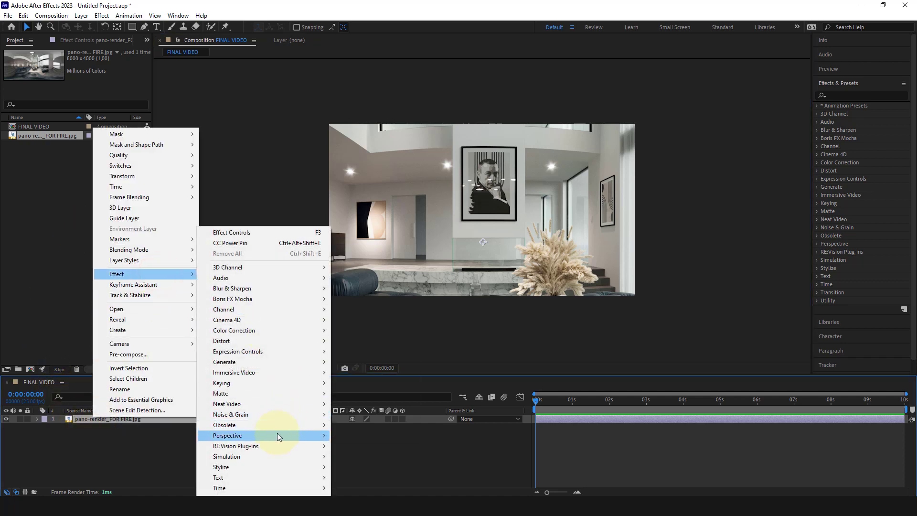
pyautogui.moveTo(277, 434)
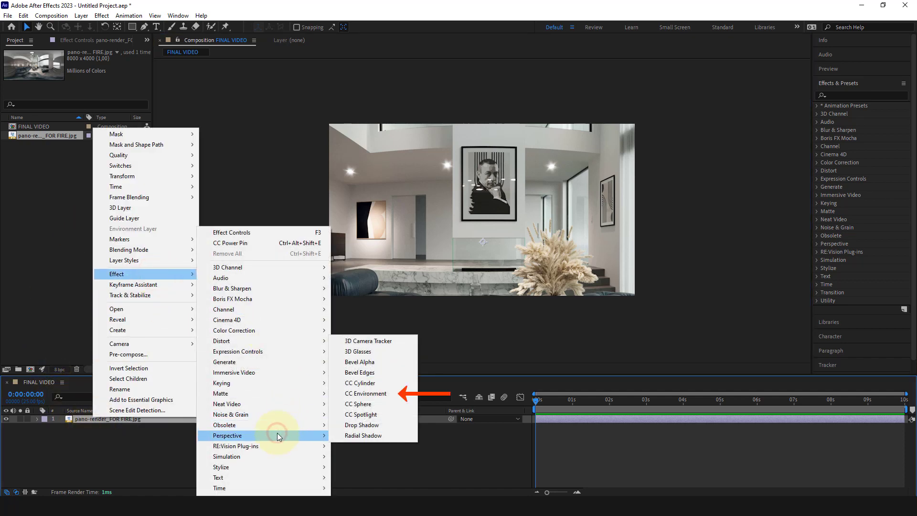
pyautogui.click(386, 396)
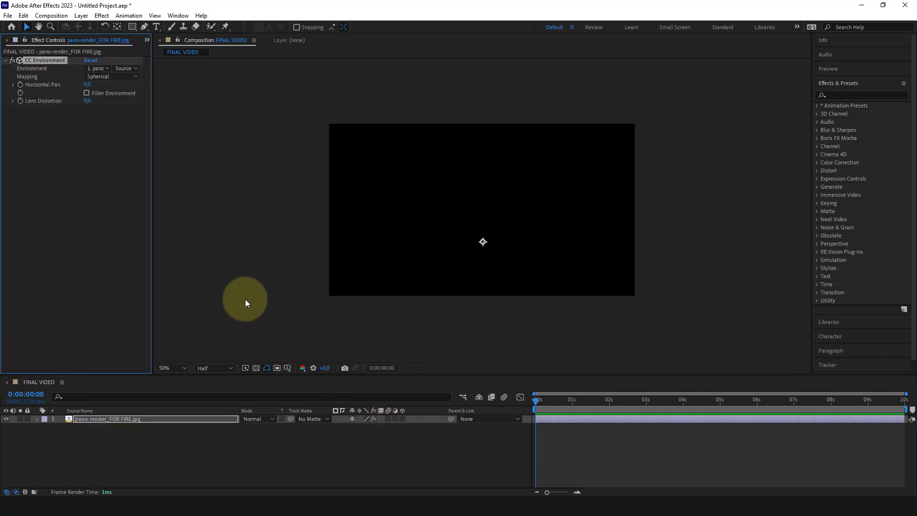
# Add a new camera, Camera 1, with an 18 mm focal length
pyautogui.click(81, 15)
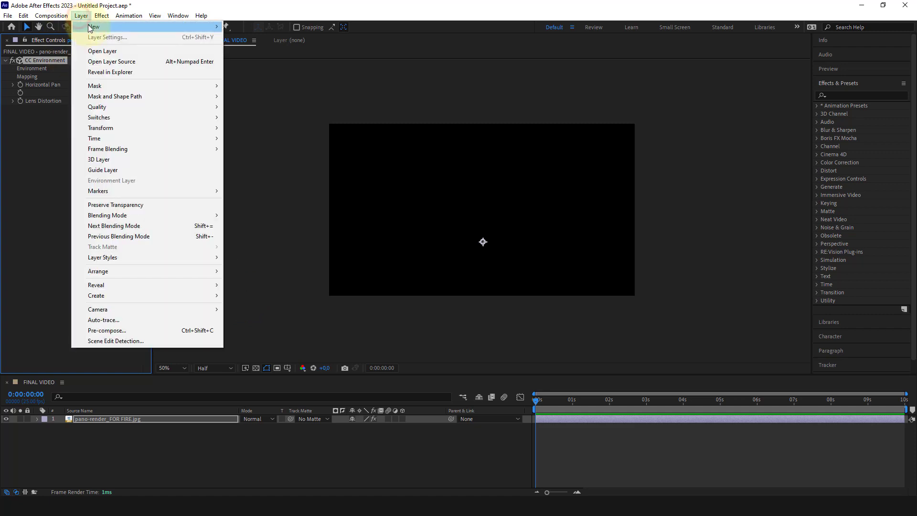
pyautogui.moveTo(90, 27)
pyautogui.click(265, 60)
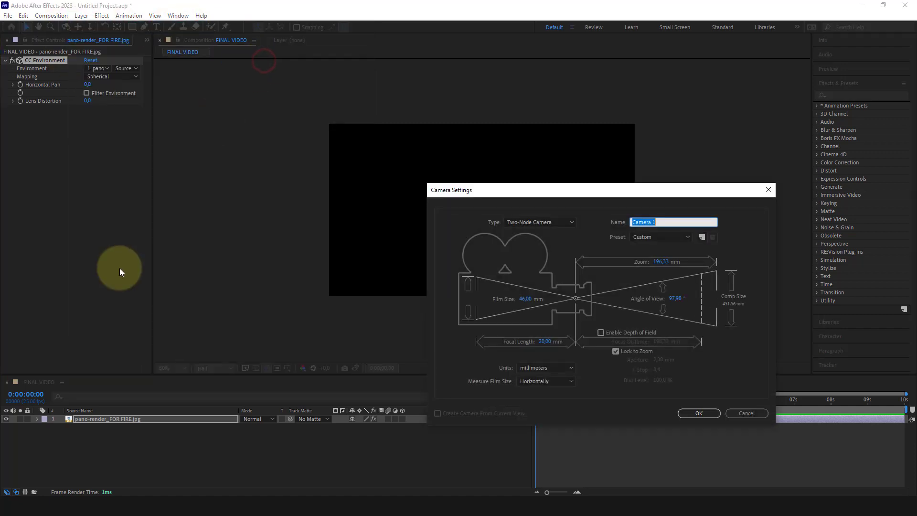
pyautogui.click(542, 341)
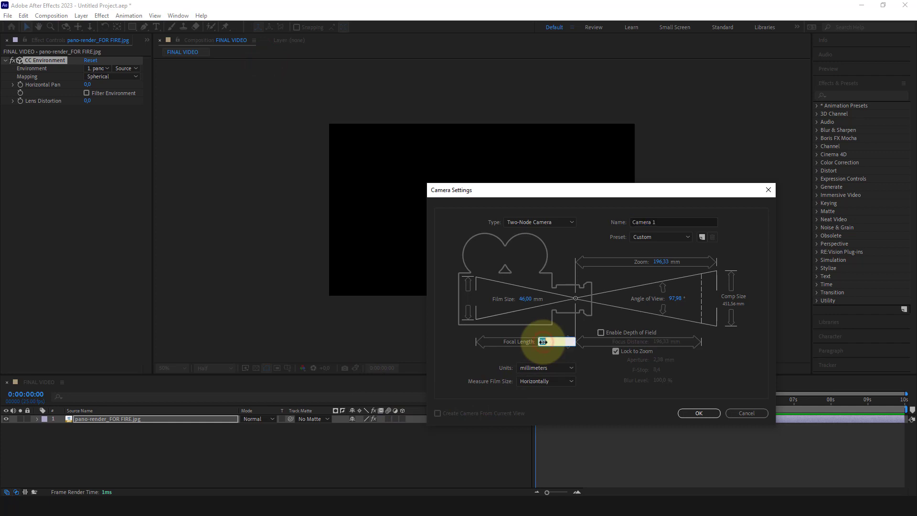
pyautogui.write('18')
pyautogui.press('Tab')
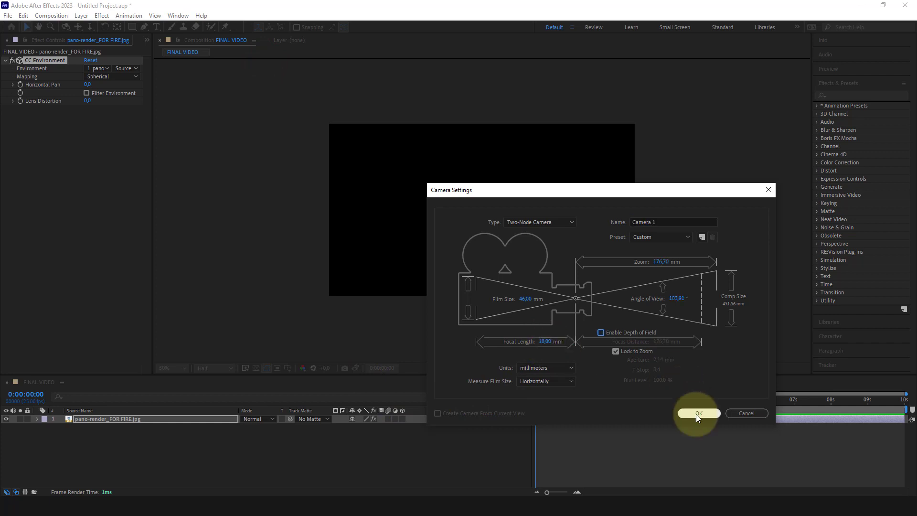
pyautogui.click(697, 411)
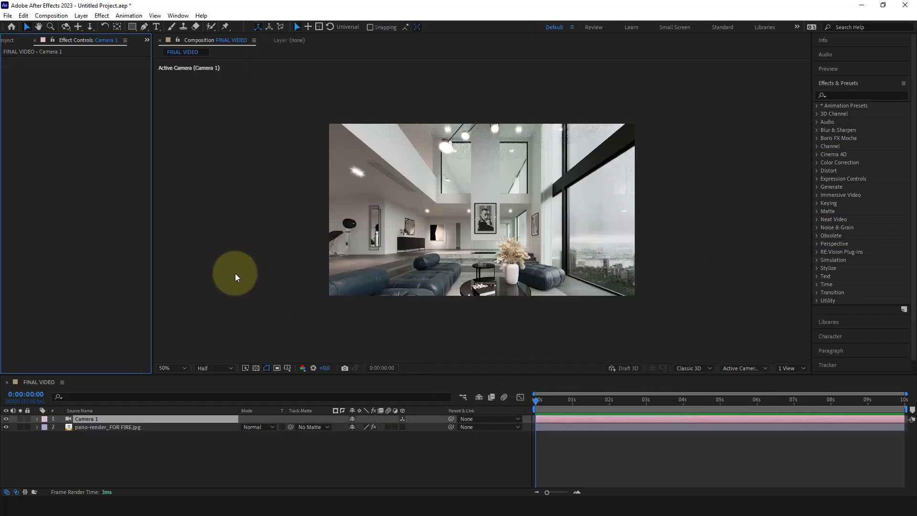
# Reopen Camera 1's settings and change its focal length from 18 mm to 22 mm
pyautogui.moveTo(403, 259); pyautogui.dragTo(562, 199)
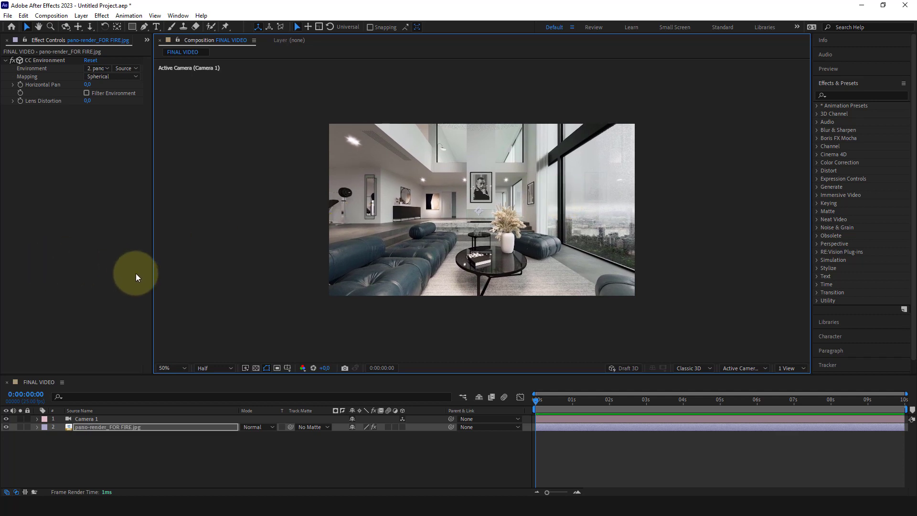
pyautogui.click(38, 419)
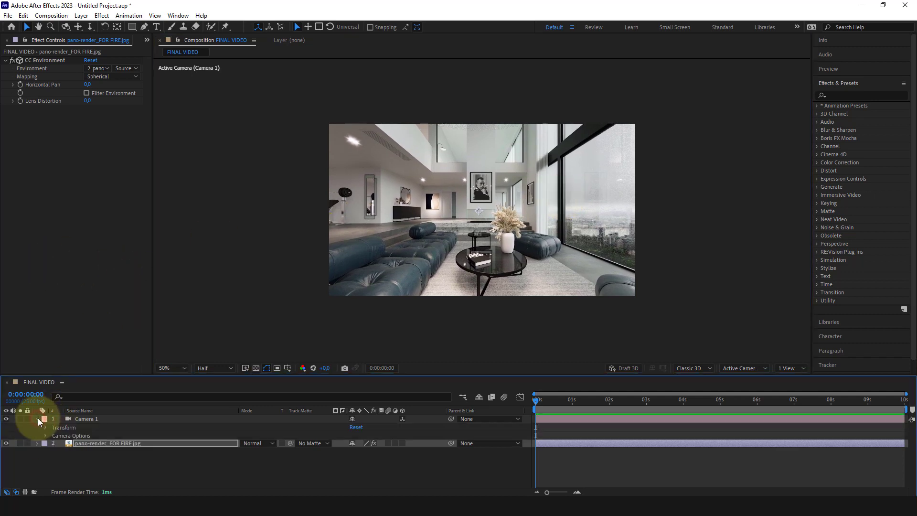
pyautogui.doubleClick(85, 419)
pyautogui.moveTo(335, 314); pyautogui.dragTo(335, 314)
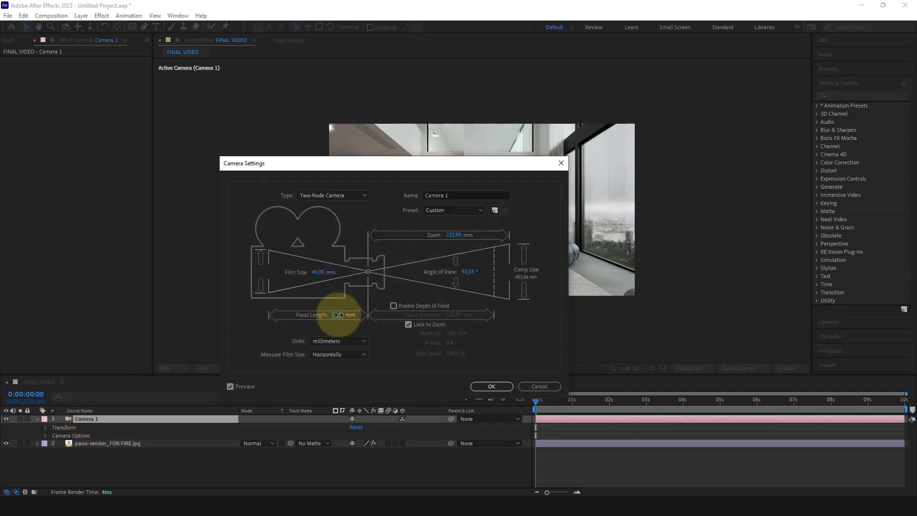
pyautogui.click(491, 386)
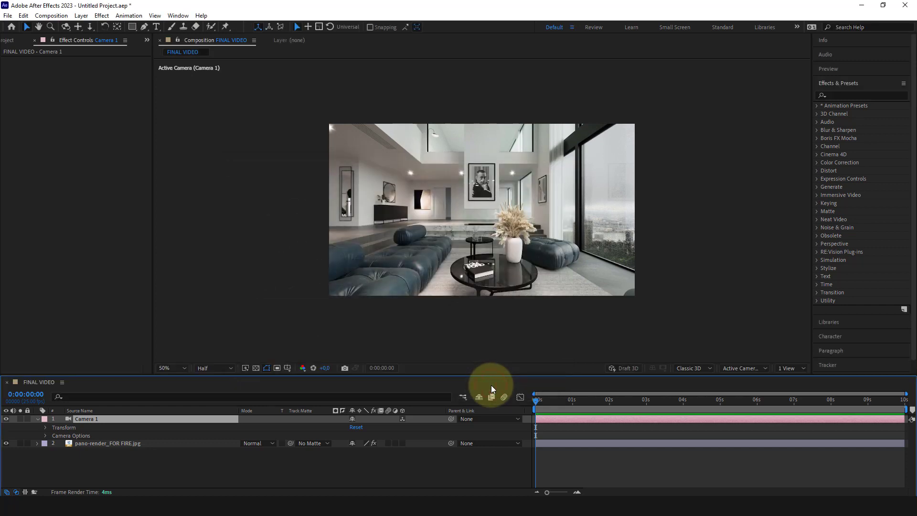
pyautogui.click(45, 427)
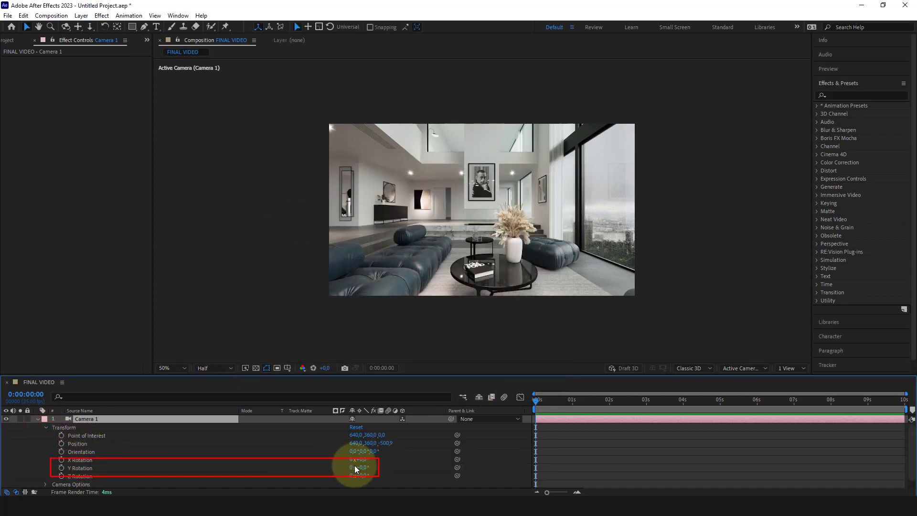
# Try turning Camera 1's Y Rotation sideways, then leave it back at 0°
pyautogui.moveTo(358, 470); pyautogui.dragTo(356, 444)
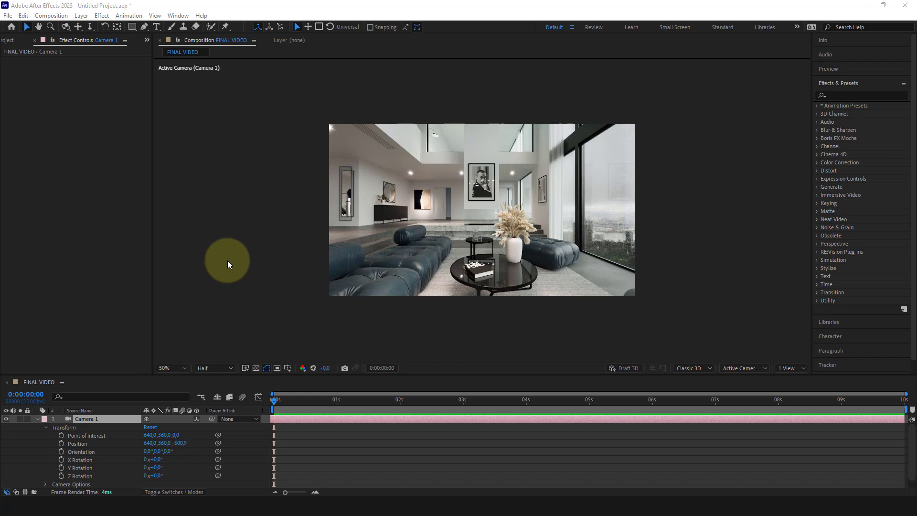
# Keyframe Camera 1's Y Rotation at -72° at 0 s and about -1° at 5 s
pyautogui.click(62, 468)
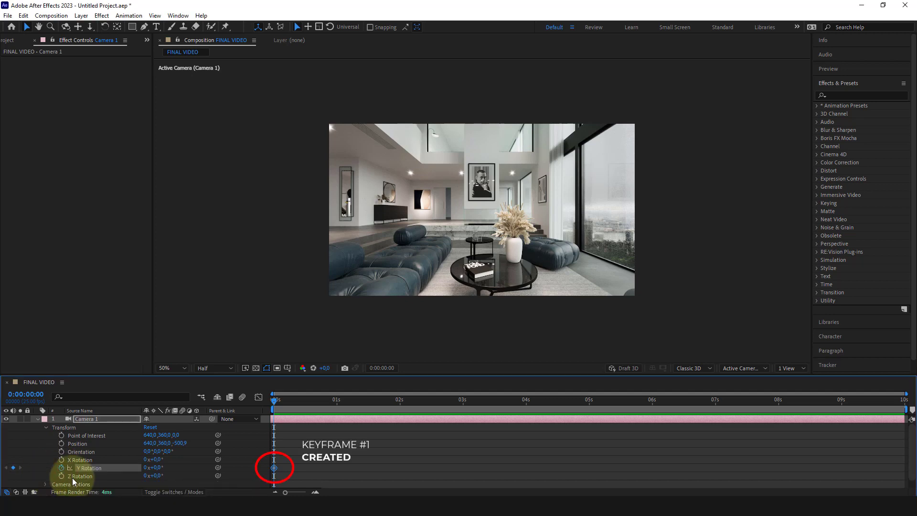
pyautogui.moveTo(153, 468); pyautogui.dragTo(122, 463)
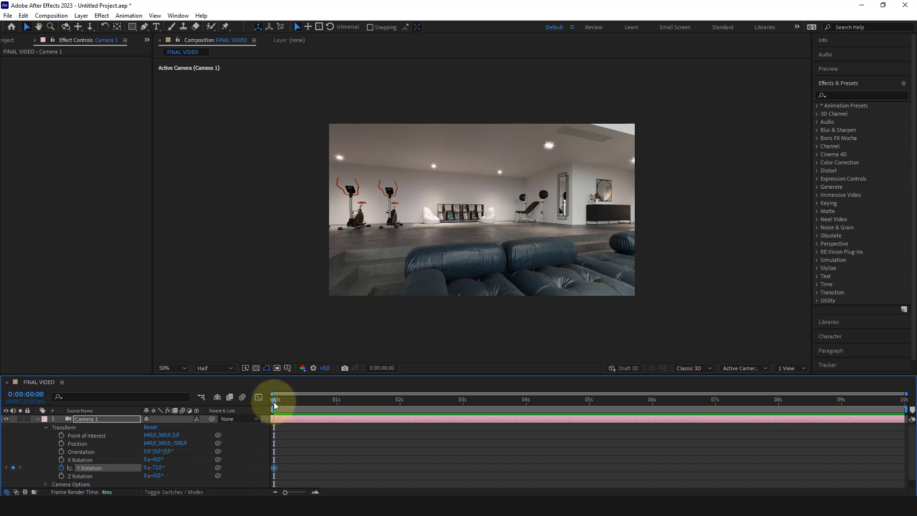
pyautogui.moveTo(274, 405); pyautogui.dragTo(590, 426)
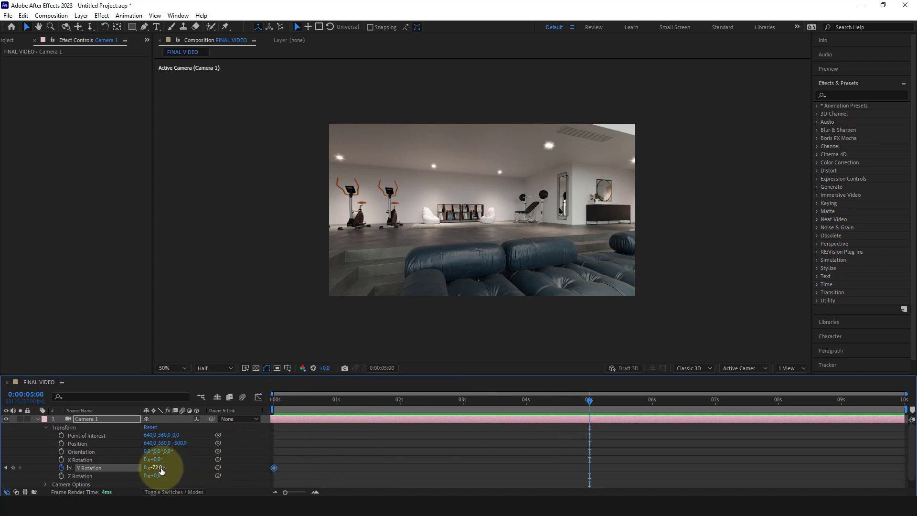
pyautogui.moveTo(164, 468); pyautogui.dragTo(191, 466)
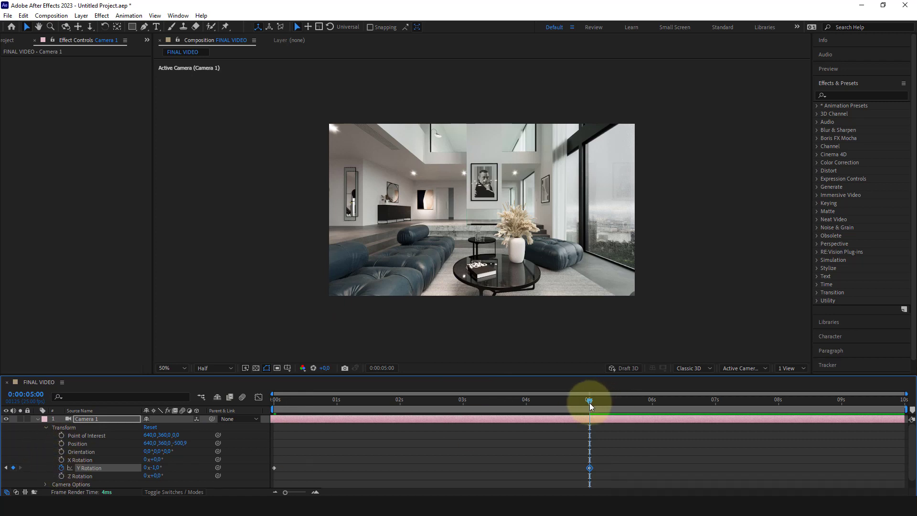
pyautogui.moveTo(589, 402); pyautogui.dragTo(230, 415)
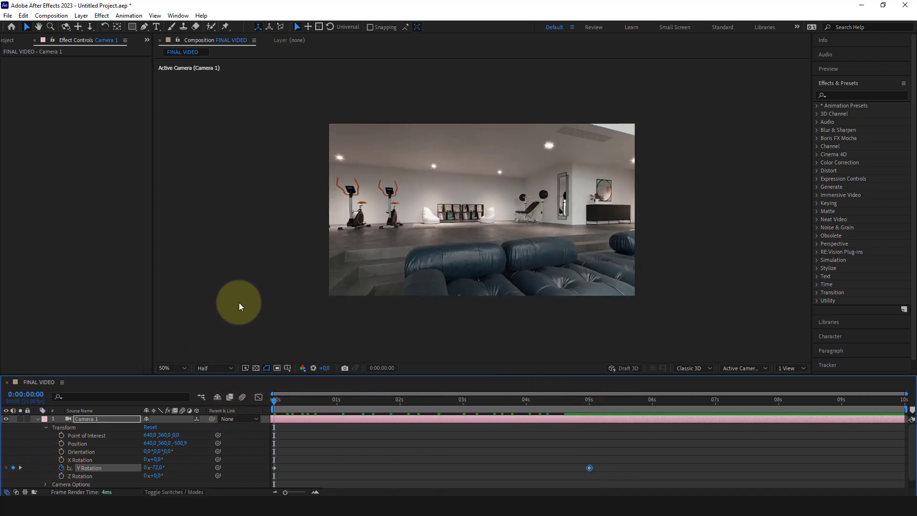
pyautogui.click(239, 285)
pyautogui.press('space')
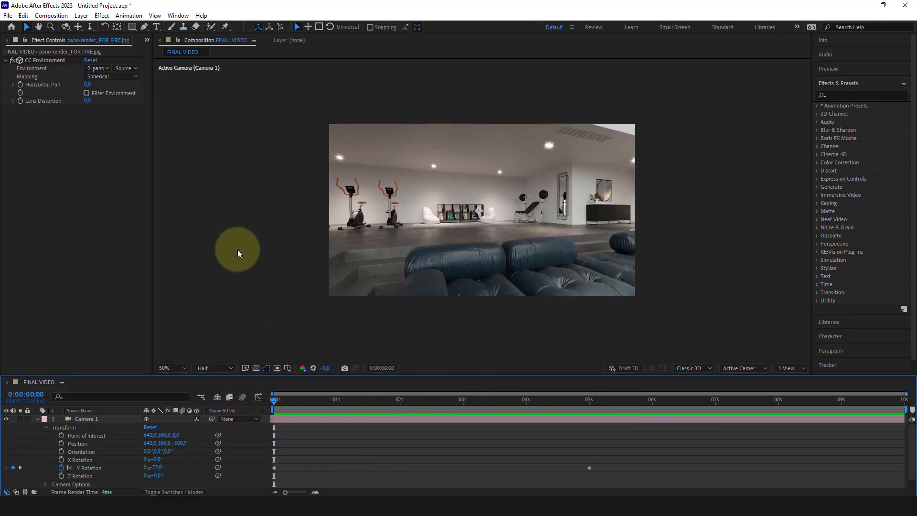
pyautogui.press('space')
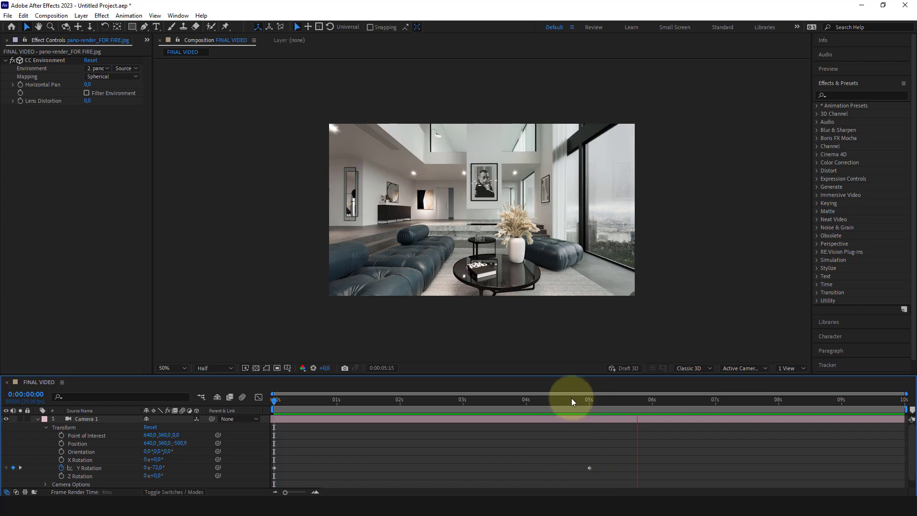
pyautogui.click(538, 406)
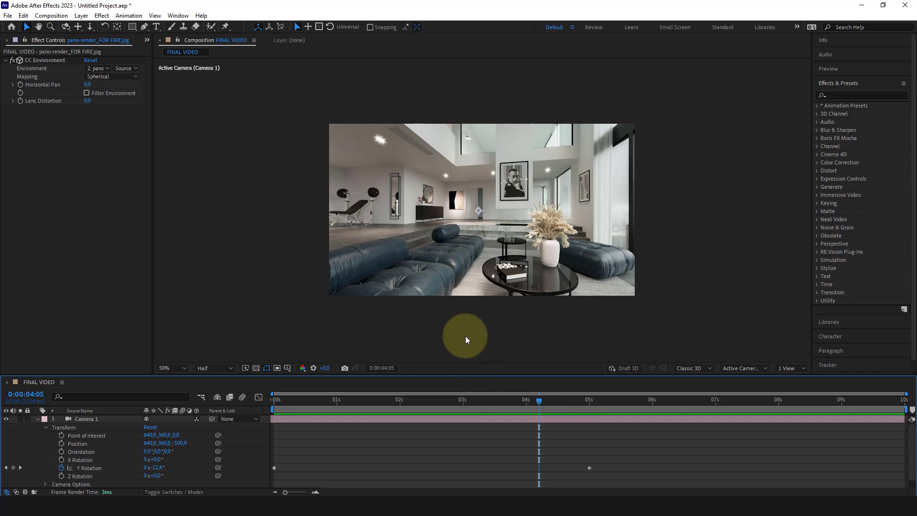
pyautogui.moveTo(625, 448); pyautogui.dragTo(266, 474)
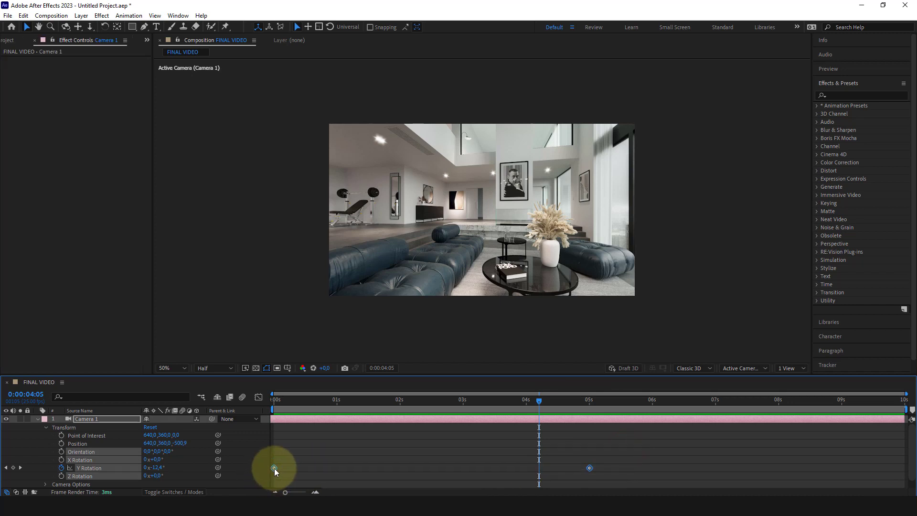
# Apply Easy Ease to both of Camera 1's Y Rotation keyframes
pyautogui.rightClick(275, 469)
pyautogui.moveTo(313, 462)
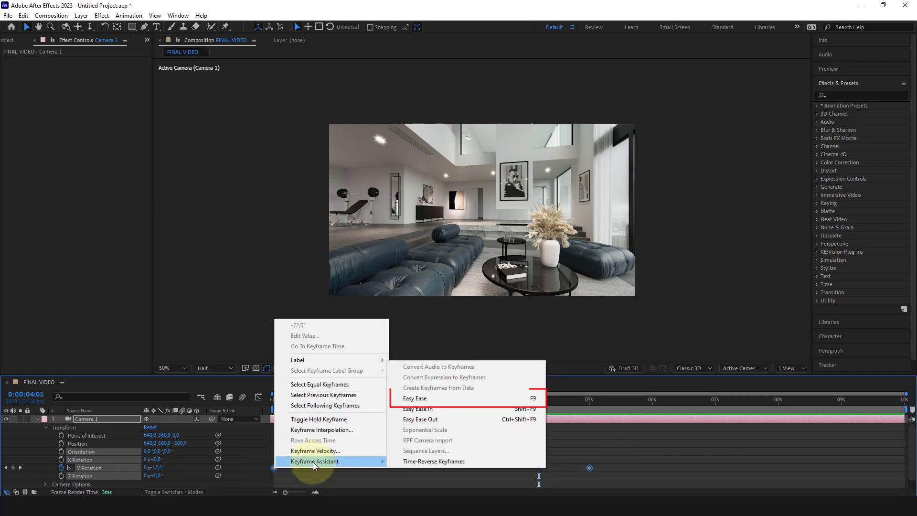
pyautogui.click(430, 400)
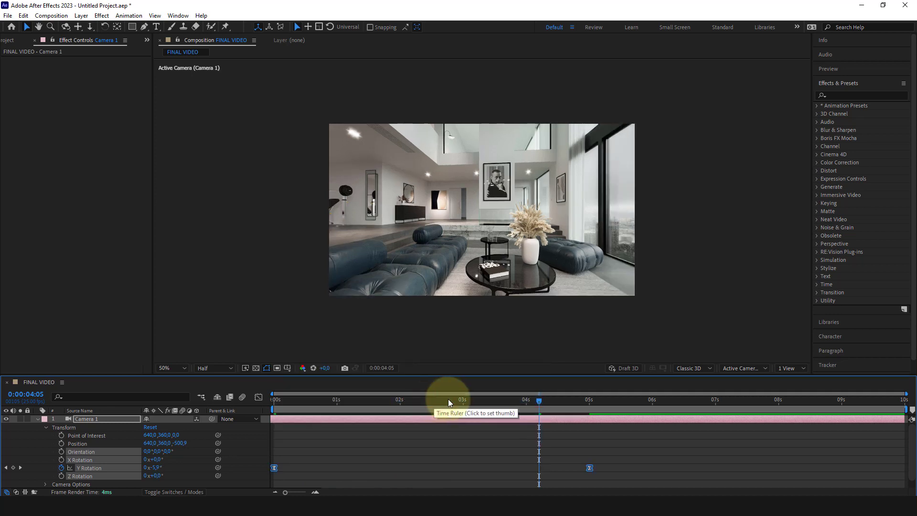
# Preview the eased camera pan from the start, stopping near 4 seconds
pyautogui.moveTo(436, 400); pyautogui.dragTo(241, 389)
pyautogui.press('space')
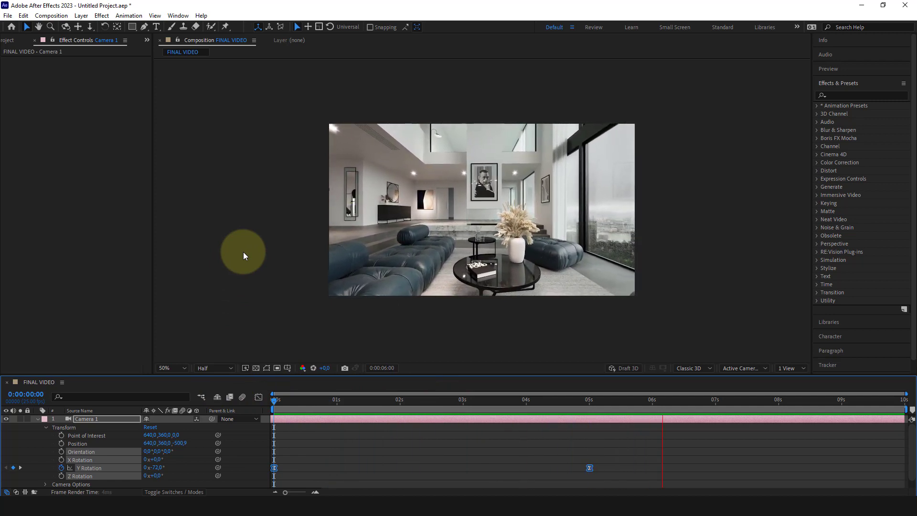
pyautogui.press('space')
pyautogui.press('space')
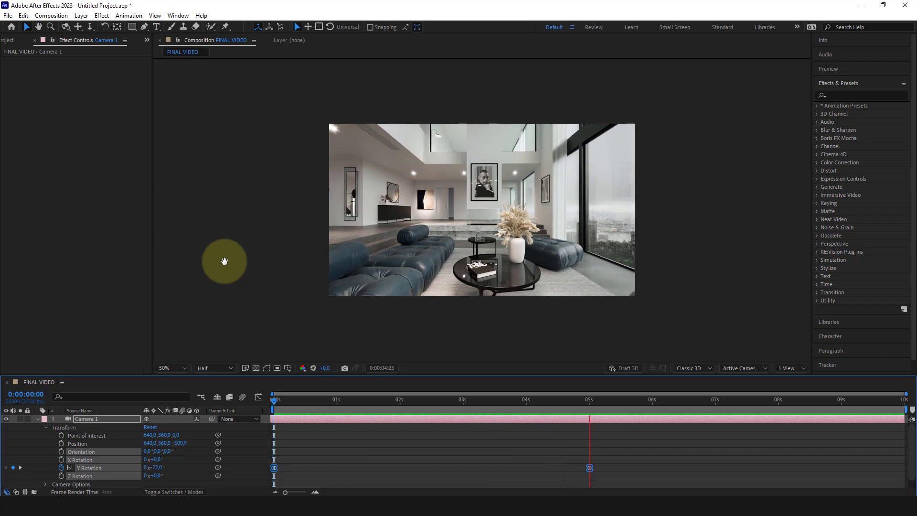
pyautogui.moveTo(578, 399); pyautogui.dragTo(547, 404)
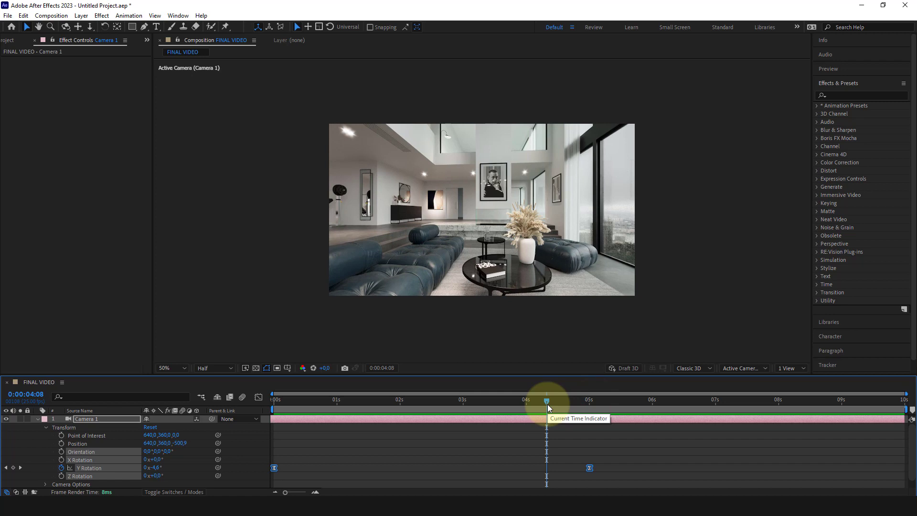
# Move the ending Y Rotation keyframe from 5 seconds to 7 seconds to lengthen the pan
pyautogui.click(602, 465)
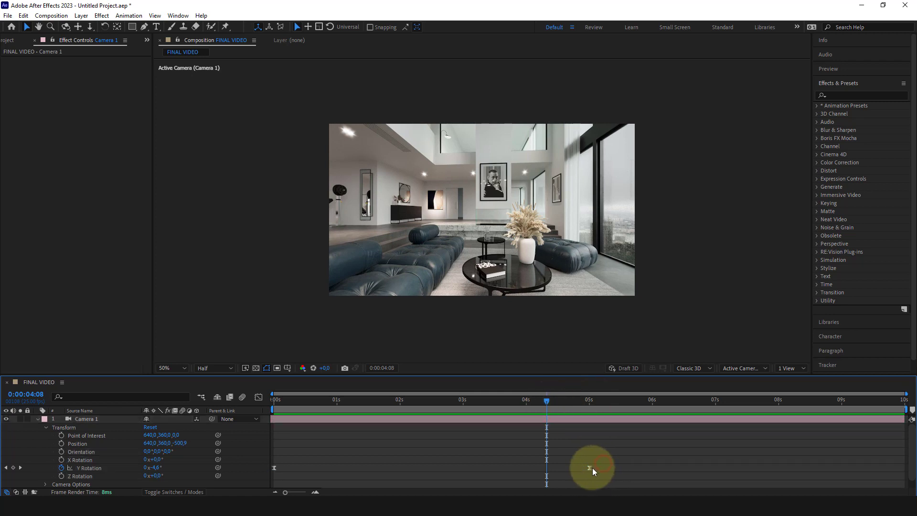
pyautogui.moveTo(589, 468); pyautogui.dragTo(716, 469)
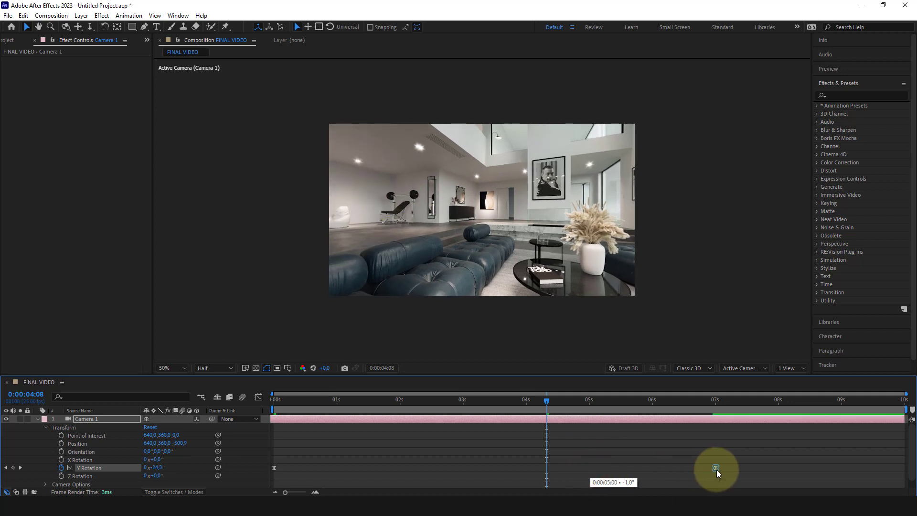
pyautogui.click(717, 400)
pyautogui.click(715, 399)
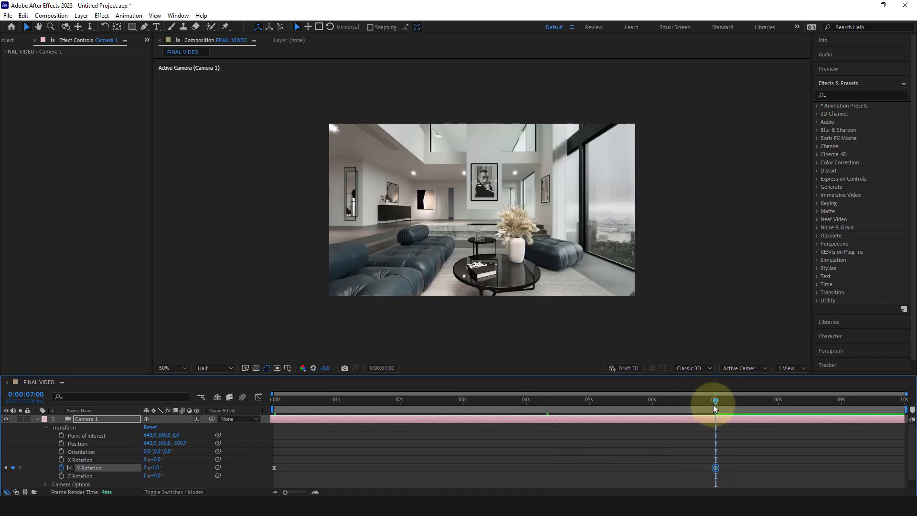
pyautogui.click(712, 404)
pyautogui.moveTo(692, 401); pyautogui.dragTo(239, 399)
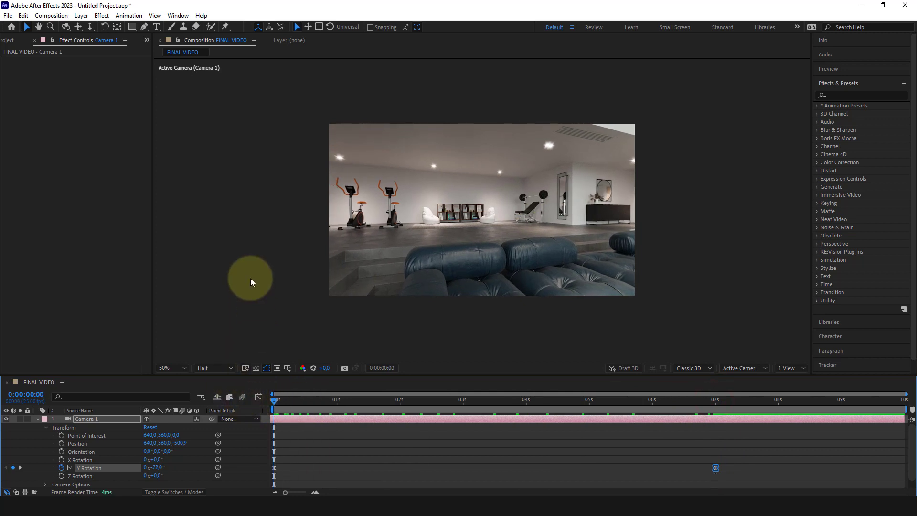
pyautogui.press('space')
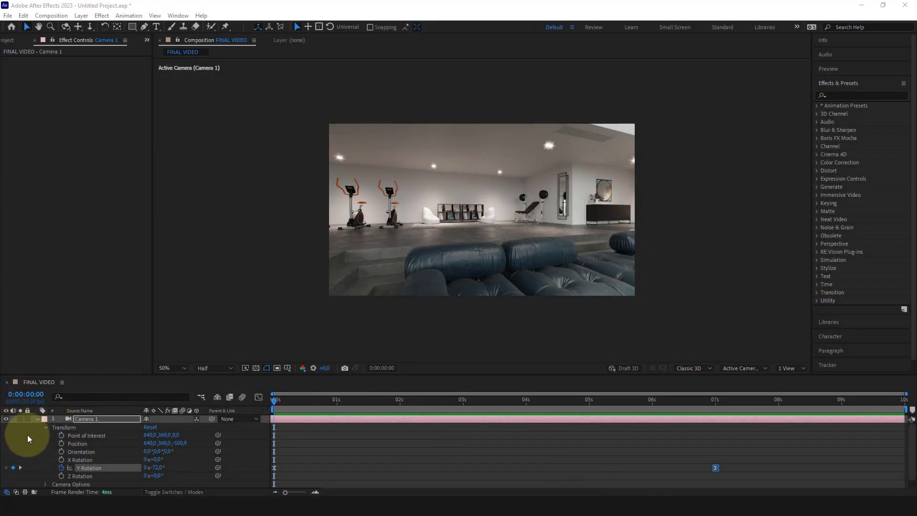
# Pre-compose the pano-render_FOR FIRE.jpg layer into a new precomp named Base
pyautogui.click(38, 419)
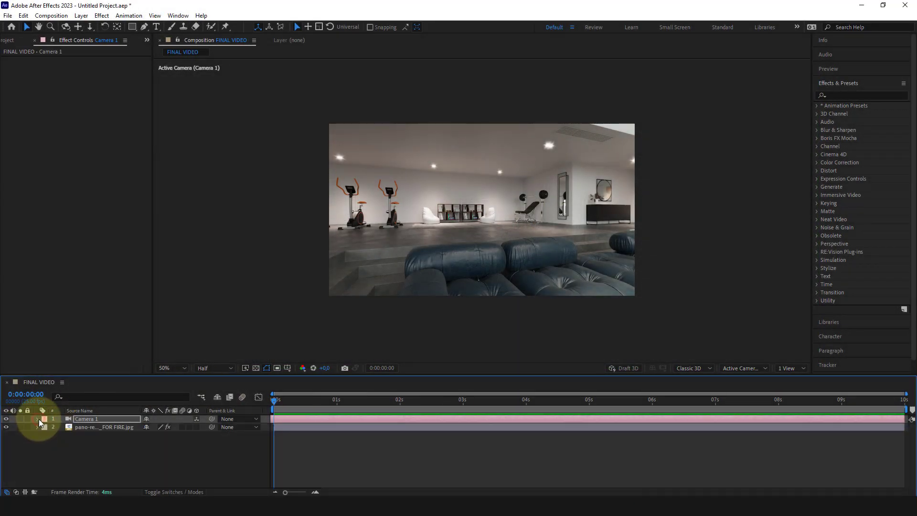
pyautogui.rightClick(98, 428)
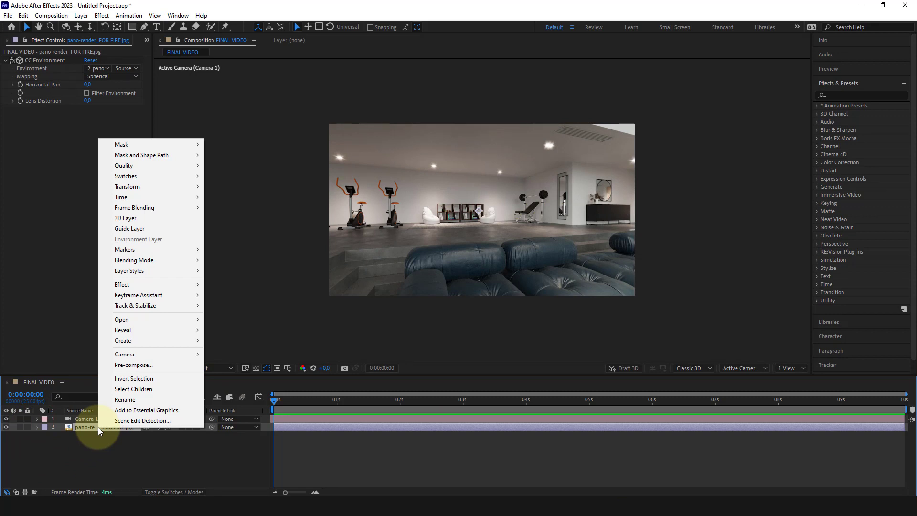
pyautogui.click(152, 364)
pyautogui.write('Base')
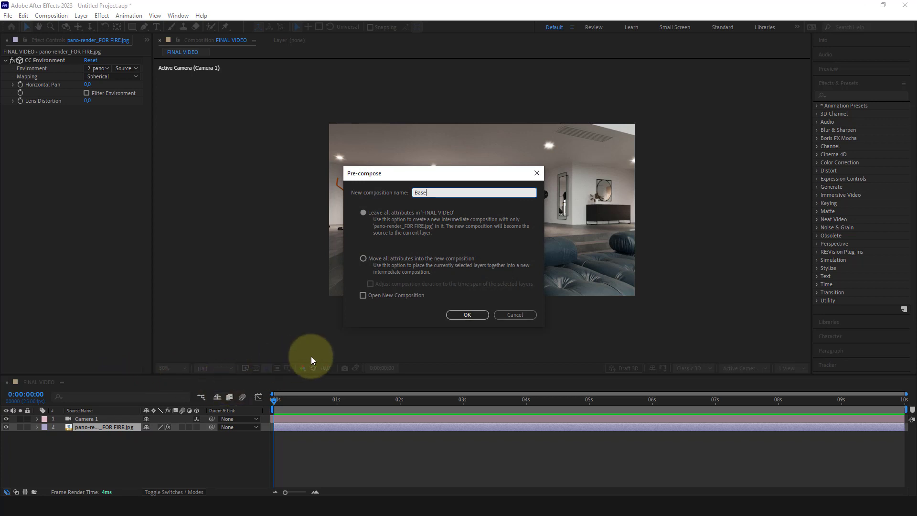
pyautogui.press('Return')
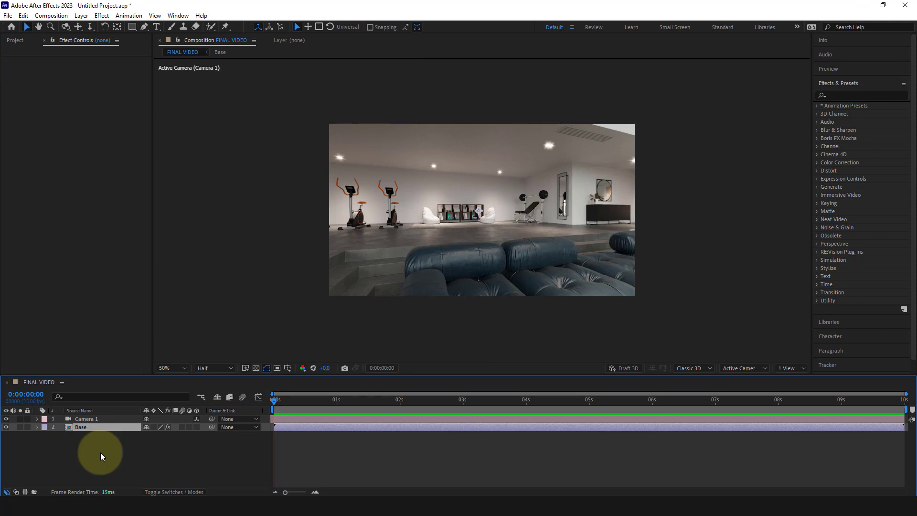
# Inside the Base comp, draw a red-filled rectangle covering the framed portrait above the fireplace
pyautogui.doubleClick(84, 429)
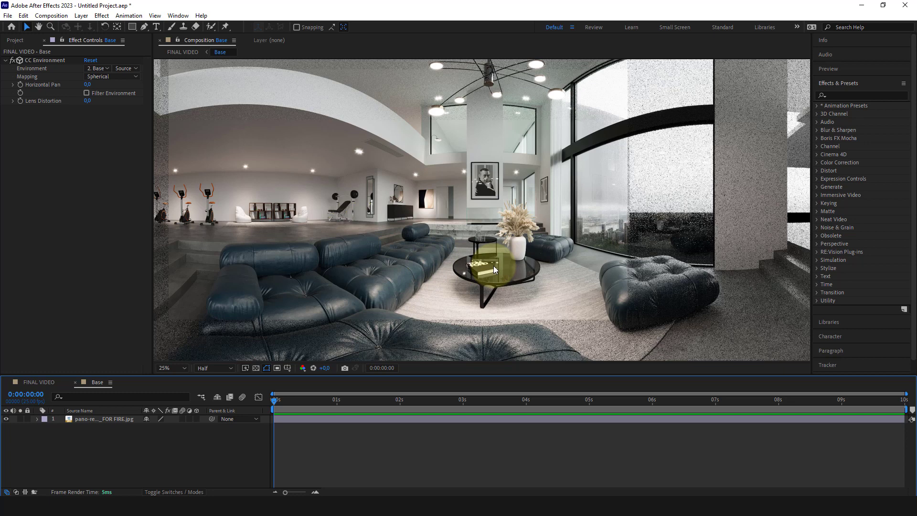
pyautogui.click(132, 27)
pyautogui.scroll(4, 479, 171)
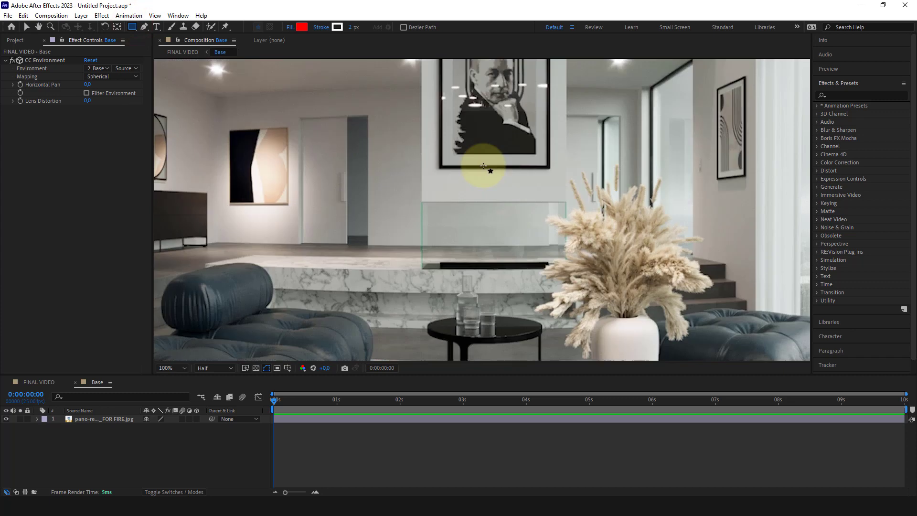
pyautogui.press('space')
pyautogui.moveTo(490, 126); pyautogui.dragTo(479, 209)
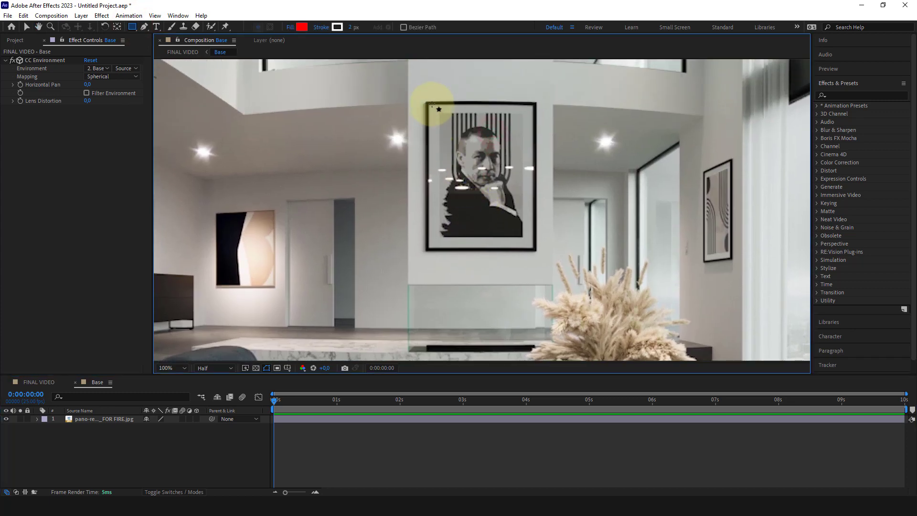
pyautogui.moveTo(429, 104); pyautogui.dragTo(533, 249)
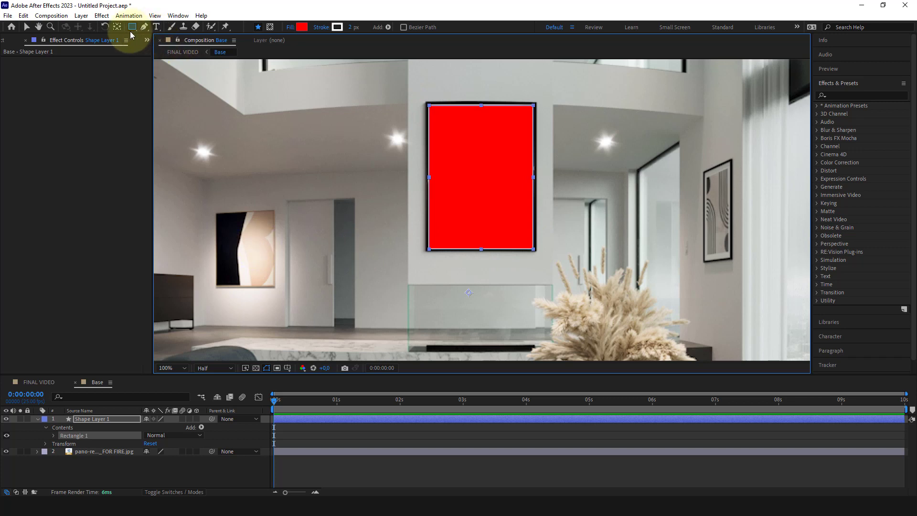
pyautogui.click(26, 26)
pyautogui.click(107, 166)
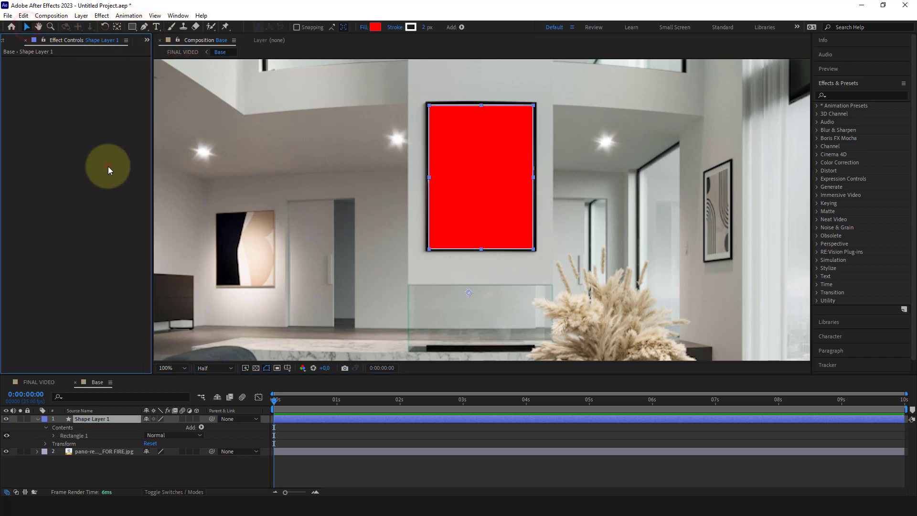
# Play the FINAL VIDEO camera pan and stop it at 0:00:07:20
pyautogui.click(34, 386)
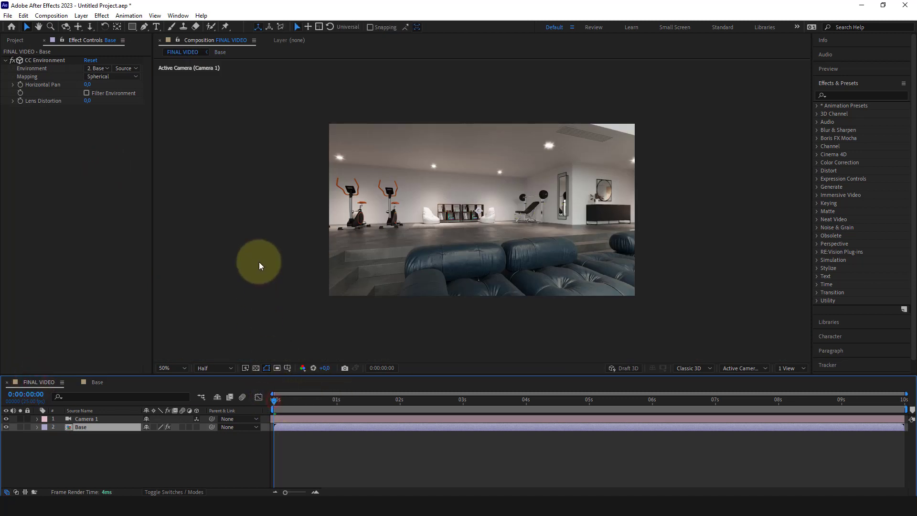
pyautogui.press('space')
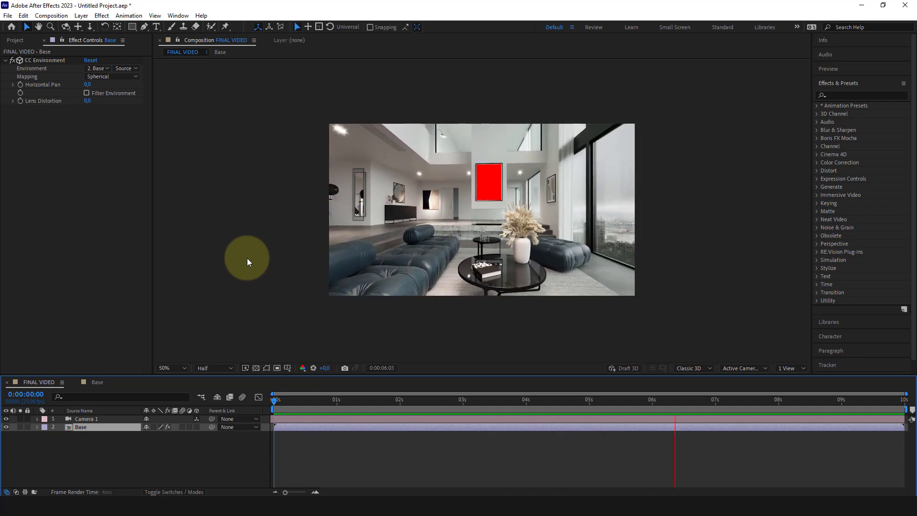
pyautogui.press('space')
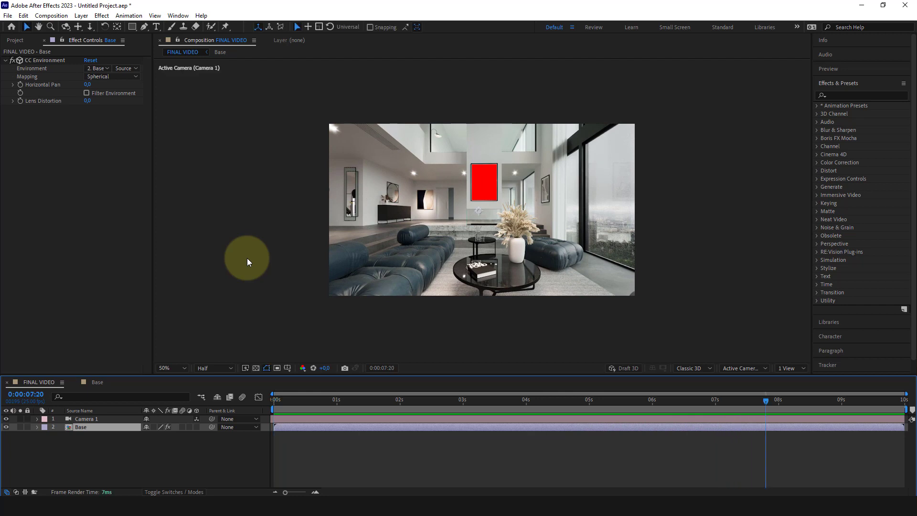
# Delete the red rectangle placeholder layer from the Base composition
pyautogui.click(98, 383)
pyautogui.click(498, 187)
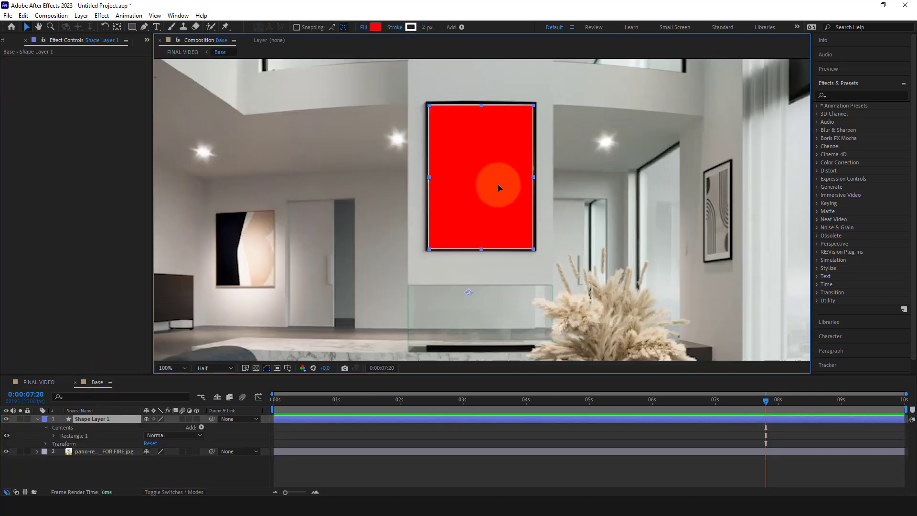
pyautogui.press('Delete')
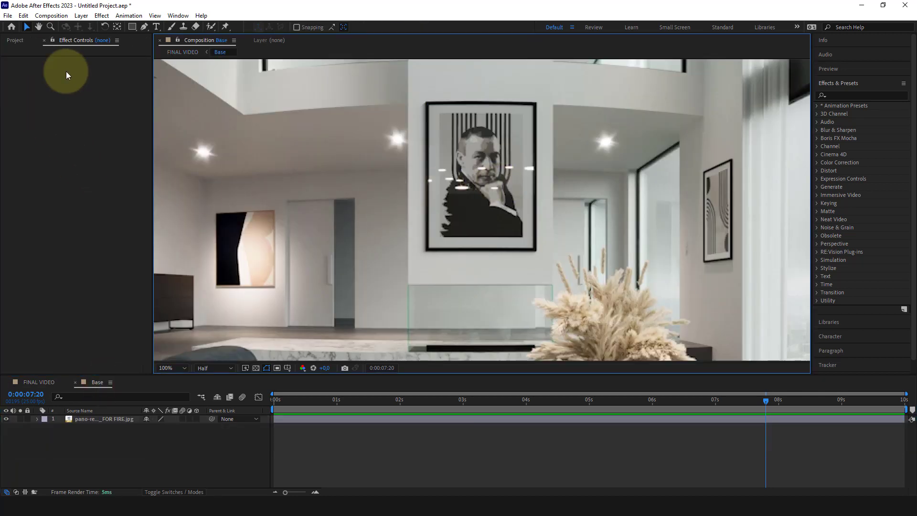
# Import fire line.mp4 and small drops.mp4 into the project
pyautogui.click(15, 40)
pyautogui.rightClick(75, 189)
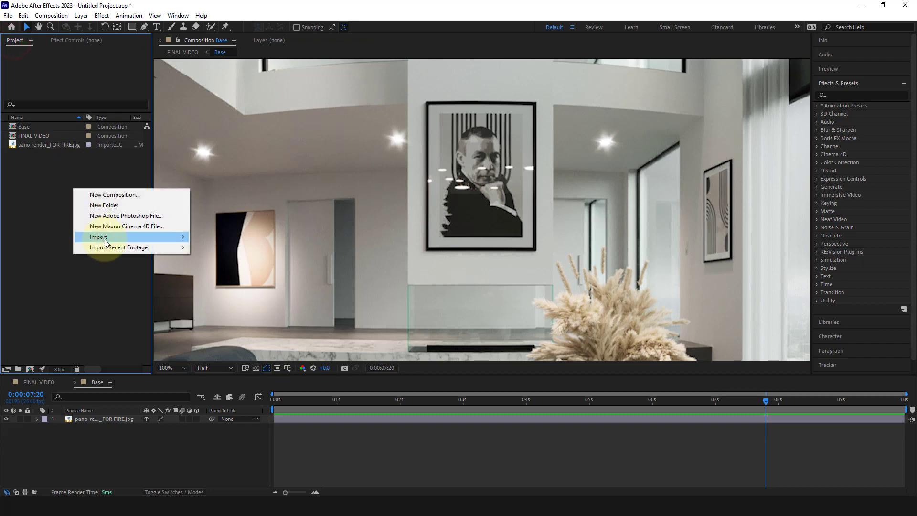
pyautogui.moveTo(105, 241)
pyautogui.click(198, 236)
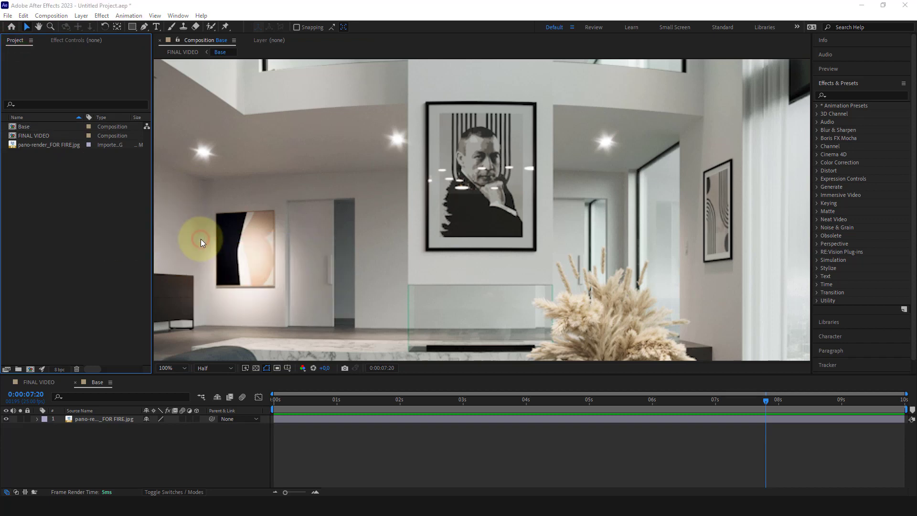
pyautogui.click(501, 133)
pyautogui.keyDown('ctrl'); pyautogui.click(386, 198); pyautogui.keyUp('ctrl')
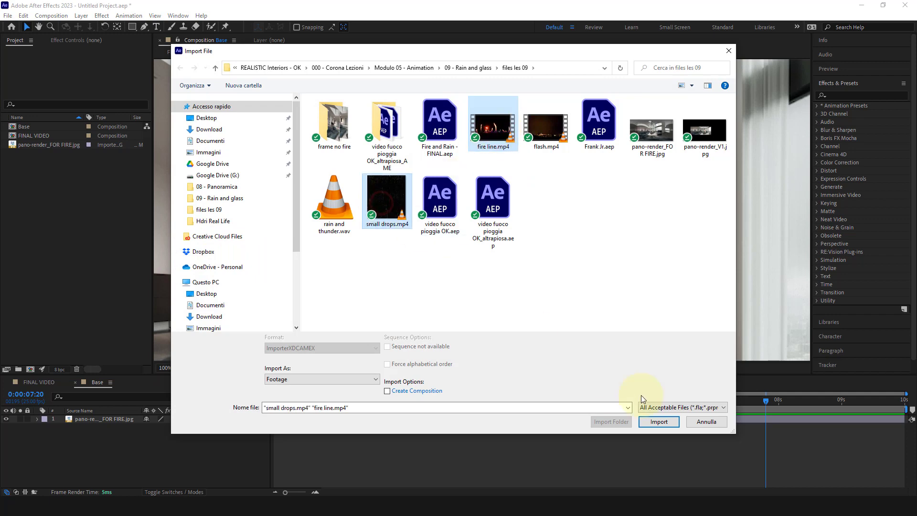
pyautogui.click(658, 421)
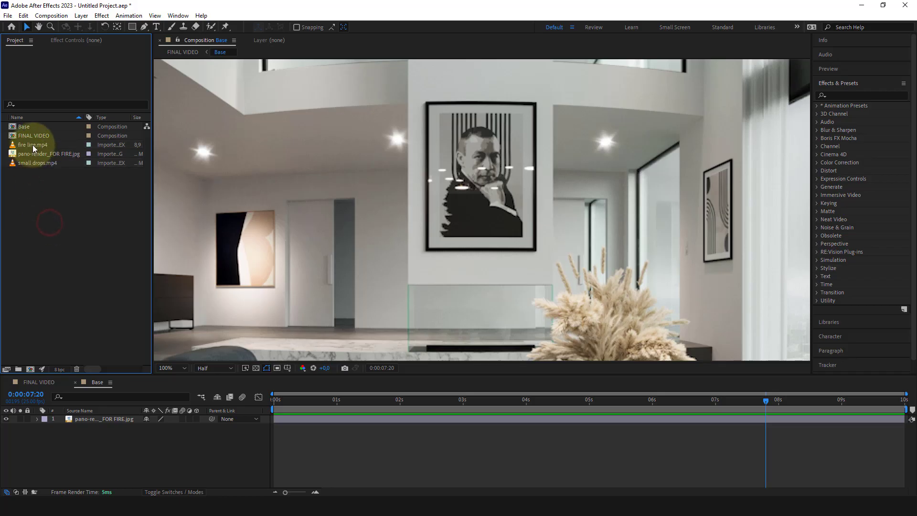
# Add fire line.mp4 as a layer in the Base comp and move it higher
pyautogui.click(34, 144)
pyautogui.moveTo(34, 145); pyautogui.dragTo(67, 430)
pyautogui.moveTo(543, 205); pyautogui.dragTo(532, 173)
# Set the fire layer to Screen blending, shrink it into the fireplace, and preview Base
pyautogui.rightClick(120, 423)
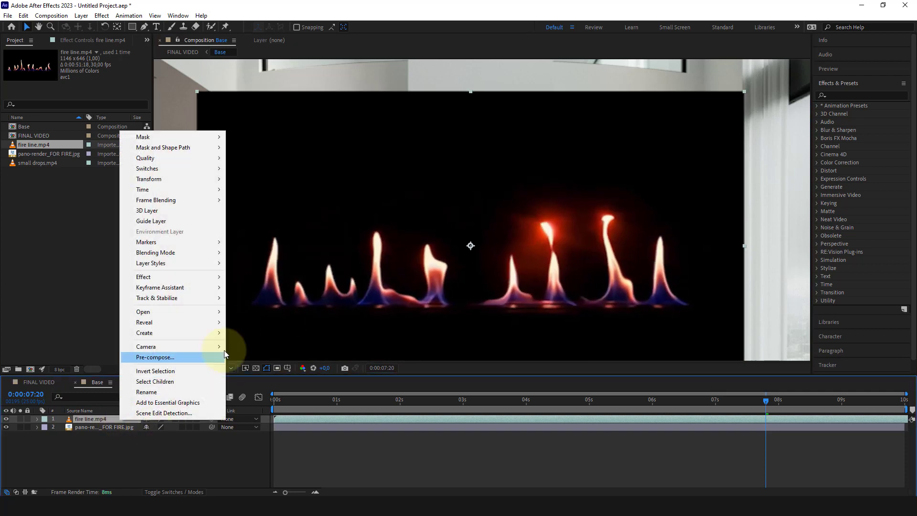
pyautogui.moveTo(185, 254)
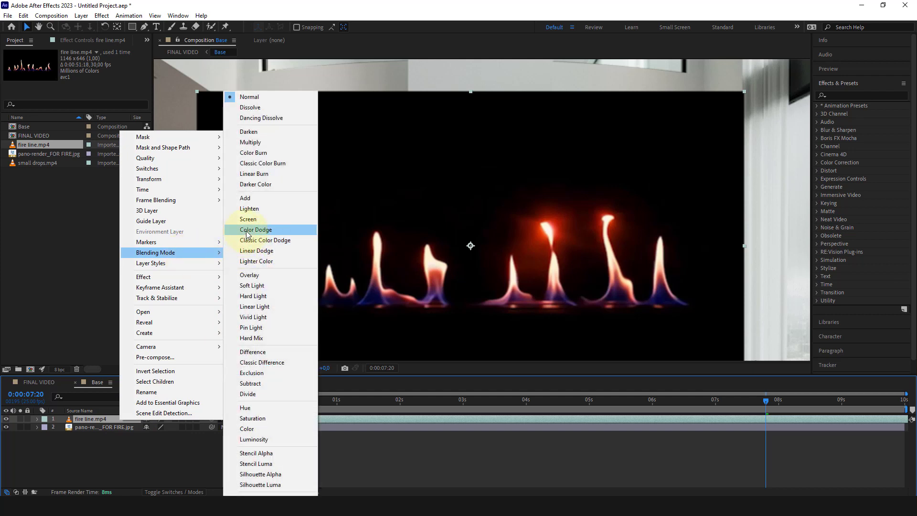
pyautogui.click(270, 220)
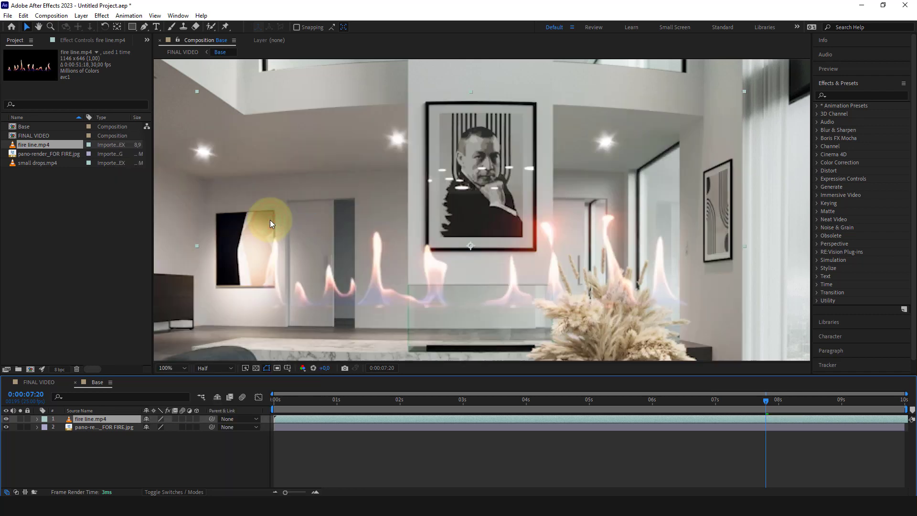
pyautogui.moveTo(745, 93); pyautogui.dragTo(521, 341)
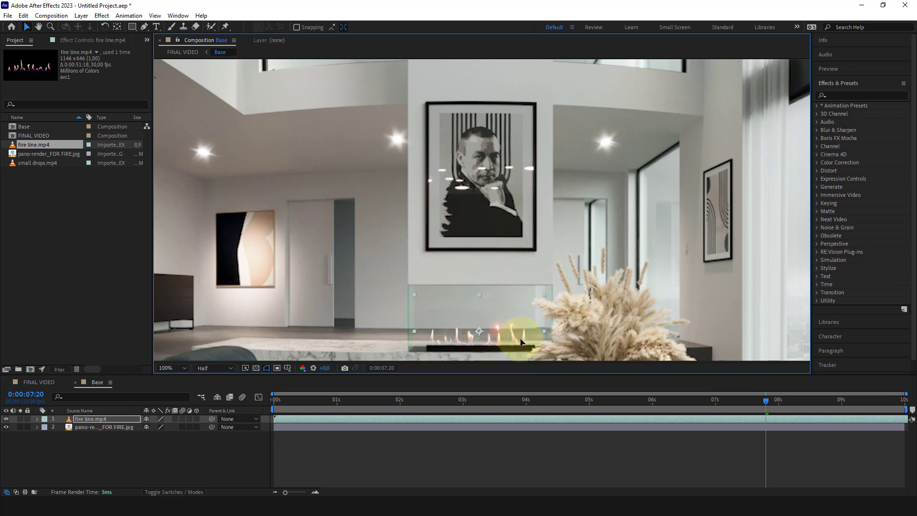
pyautogui.click(227, 455)
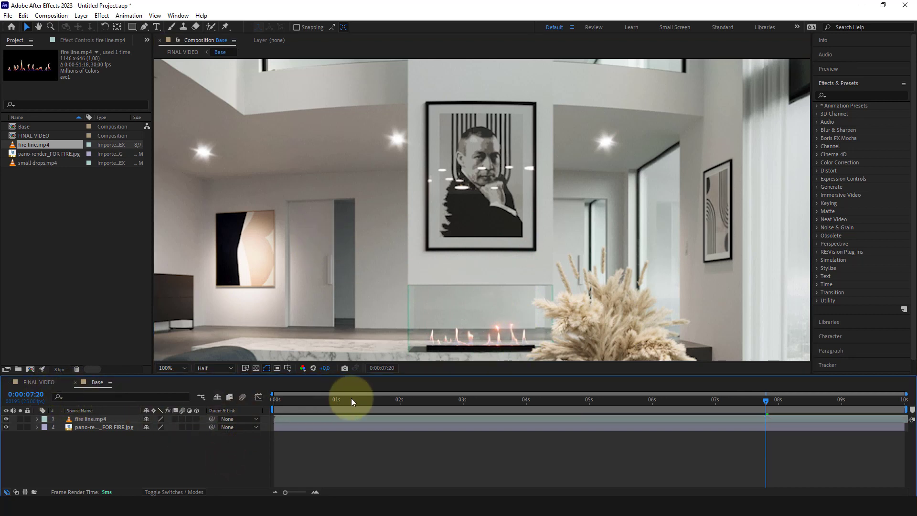
pyautogui.press('space')
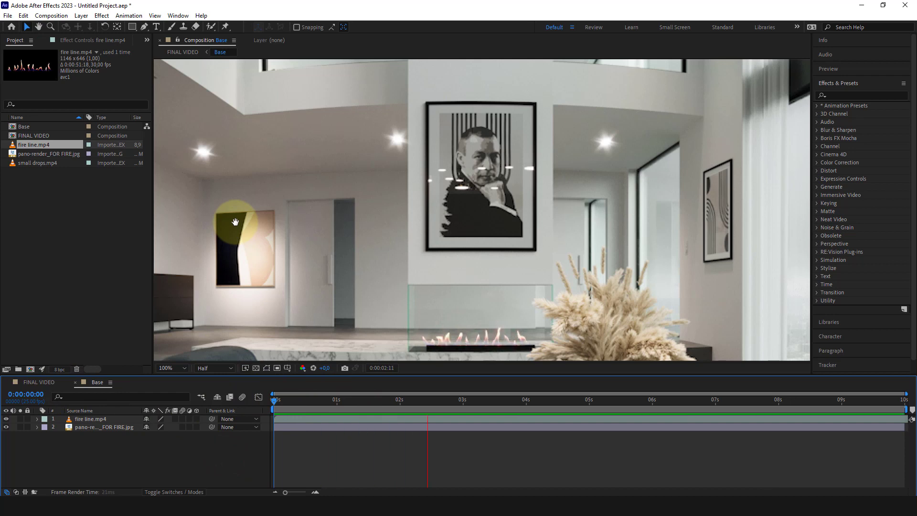
# In FINAL VIDEO, fit the frame to the viewer and preview the pan, stopping at 0:00:06:21
pyautogui.click(28, 382)
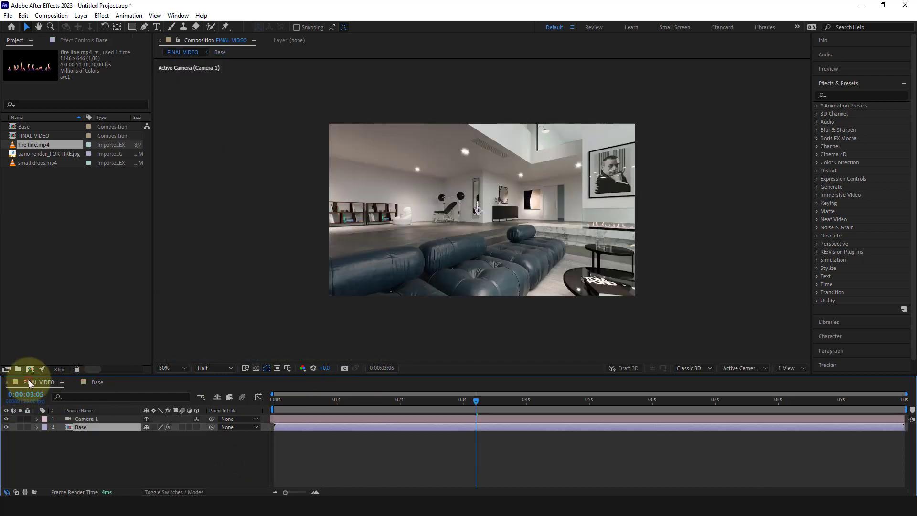
pyautogui.press('.')
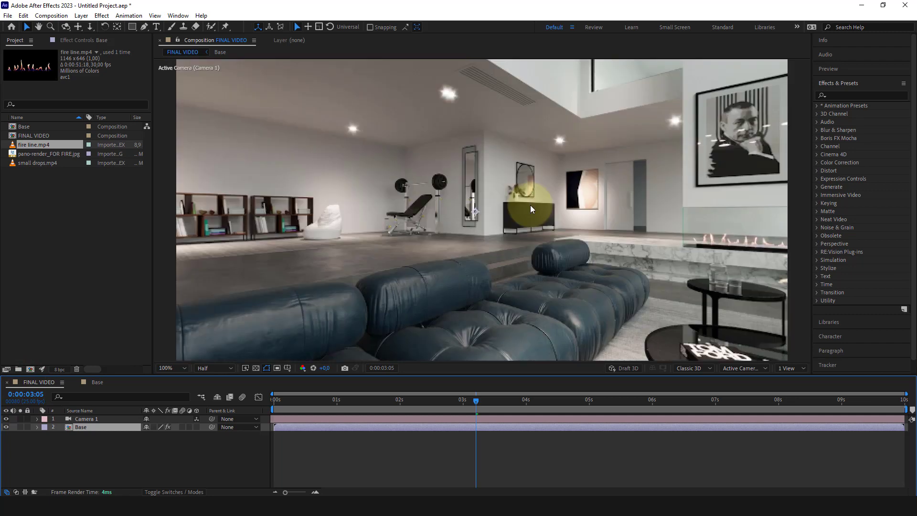
pyautogui.press('space')
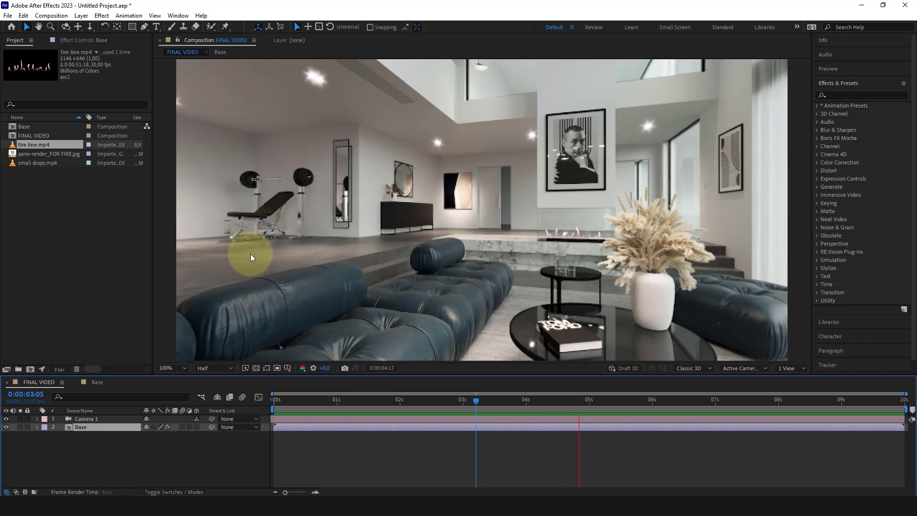
pyautogui.click(168, 368)
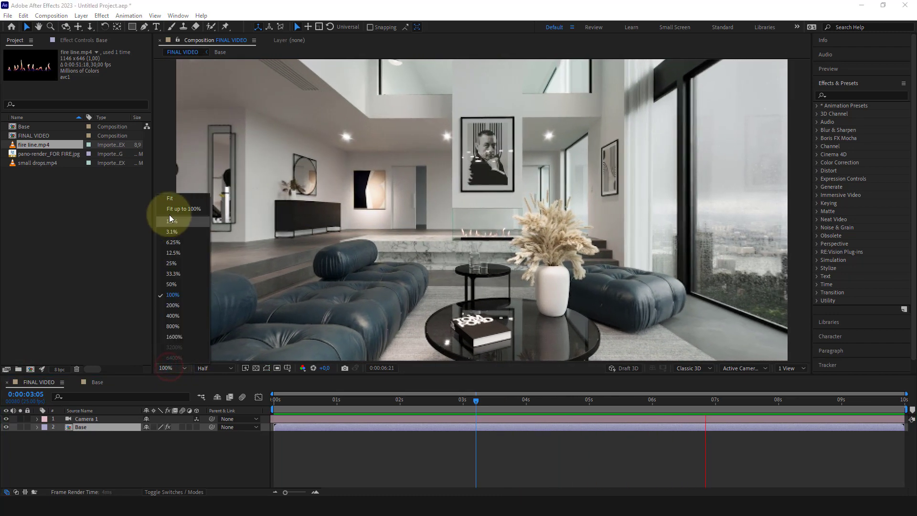
pyautogui.click(171, 210)
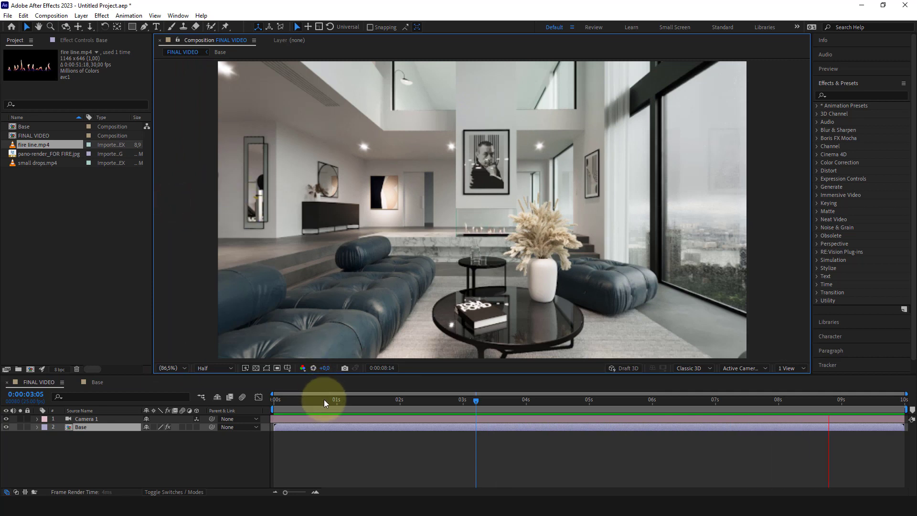
pyautogui.press('Home')
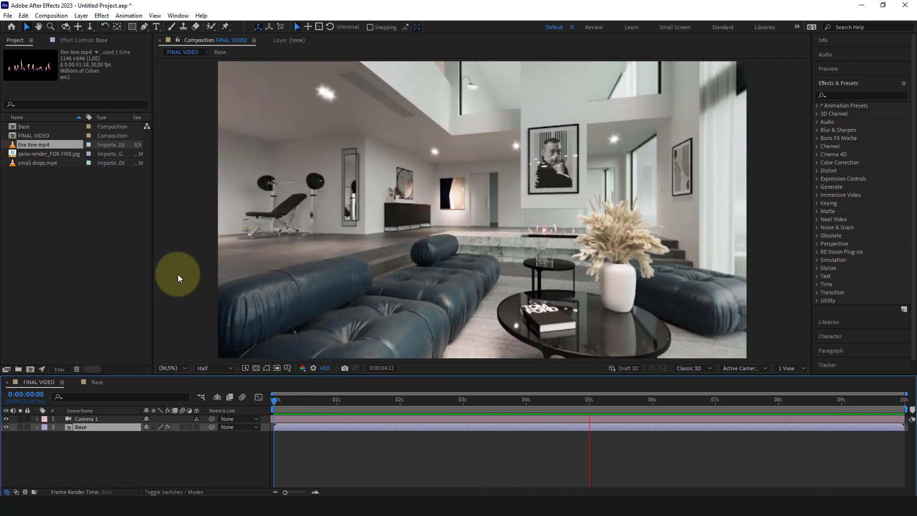
pyautogui.press('space')
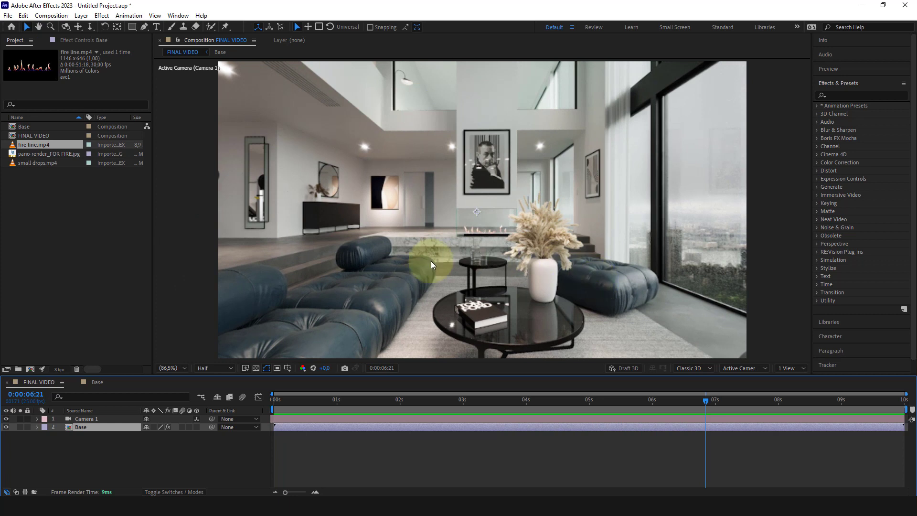
pyautogui.click(218, 368)
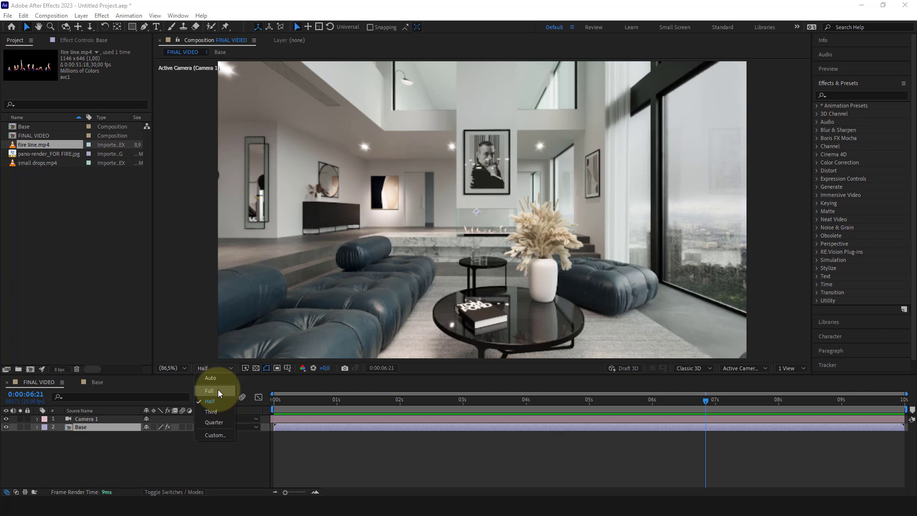
pyautogui.click(210, 390)
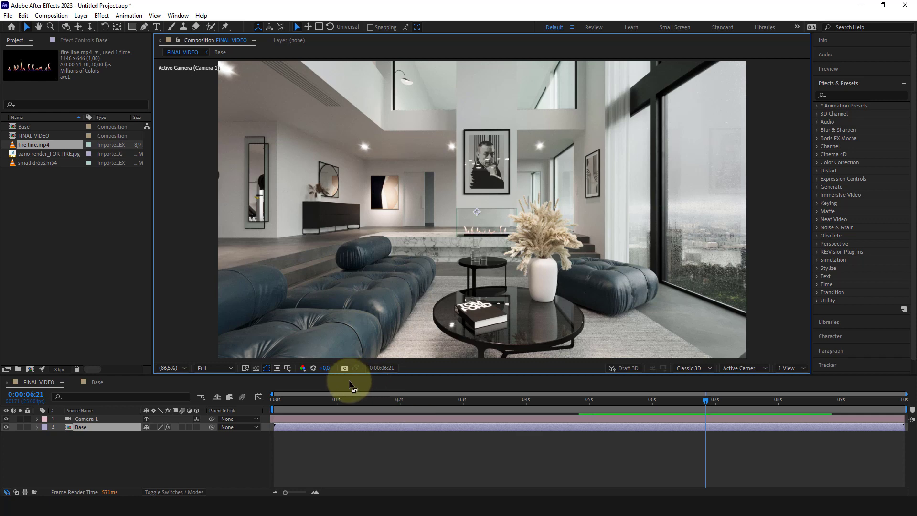
pyautogui.click(210, 368)
pyautogui.click(214, 403)
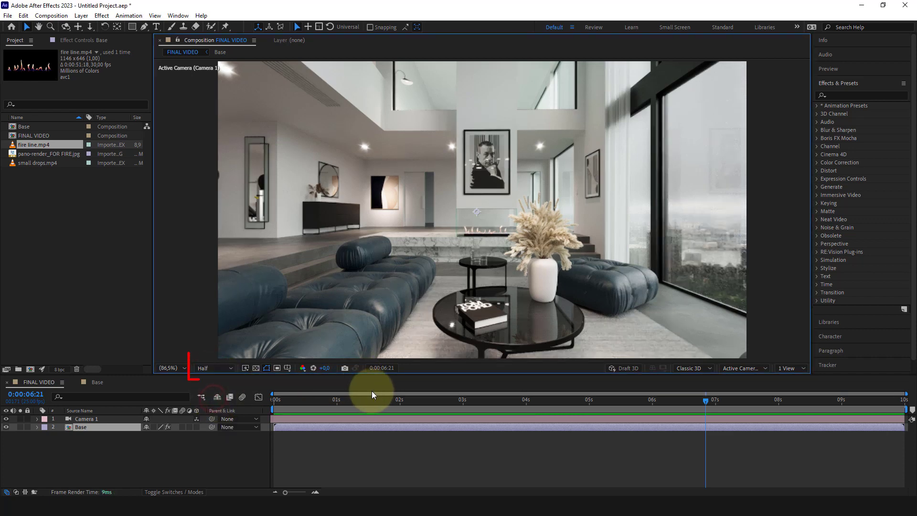